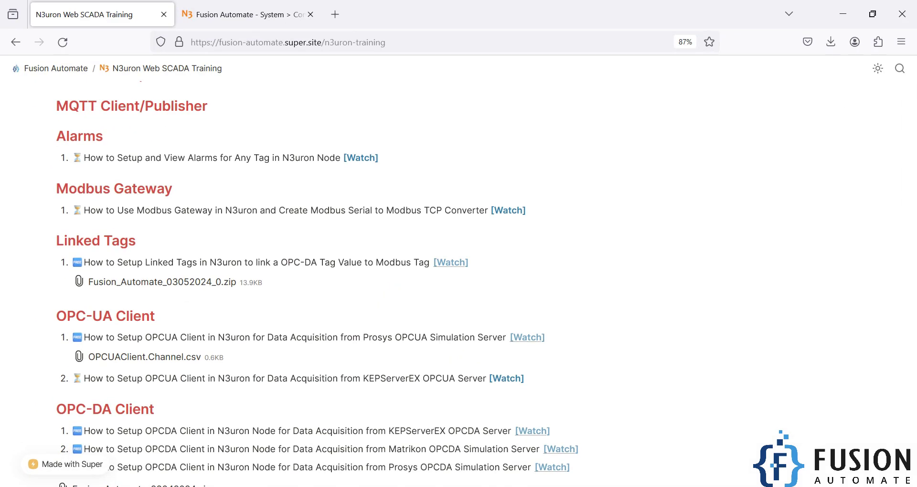
Review the Modbus Gateway topic on the training page and the N3uron.png connection diagram.
triple_click(156, 187)
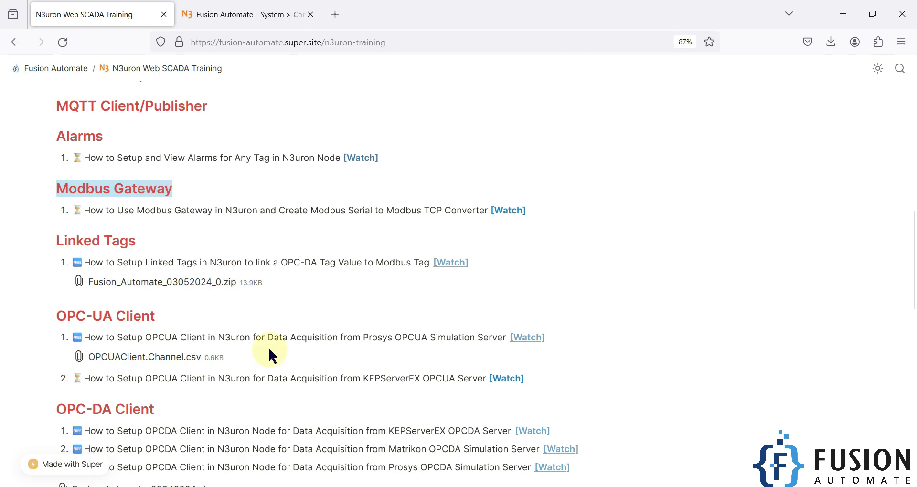
click(334, 485)
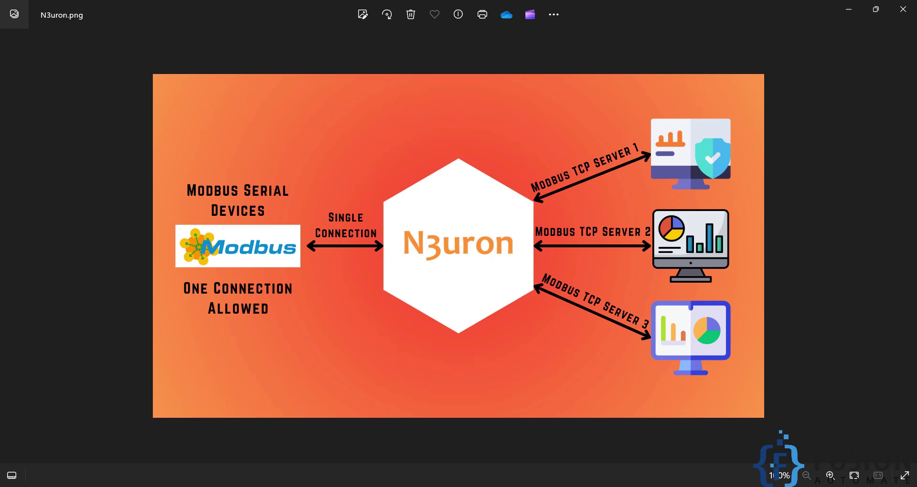
click(191, 484)
On the Fusion Automate configuration page, add a new module named Modbus_Gateway.
click(219, 15)
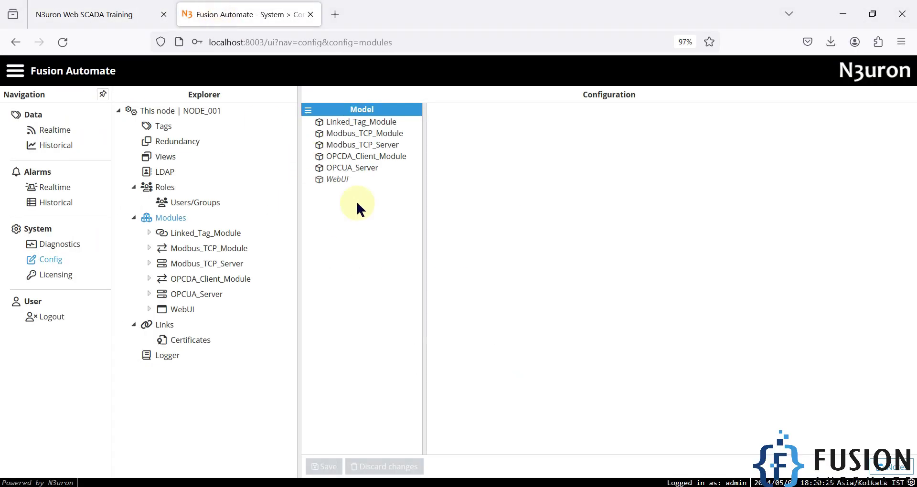
click(308, 110)
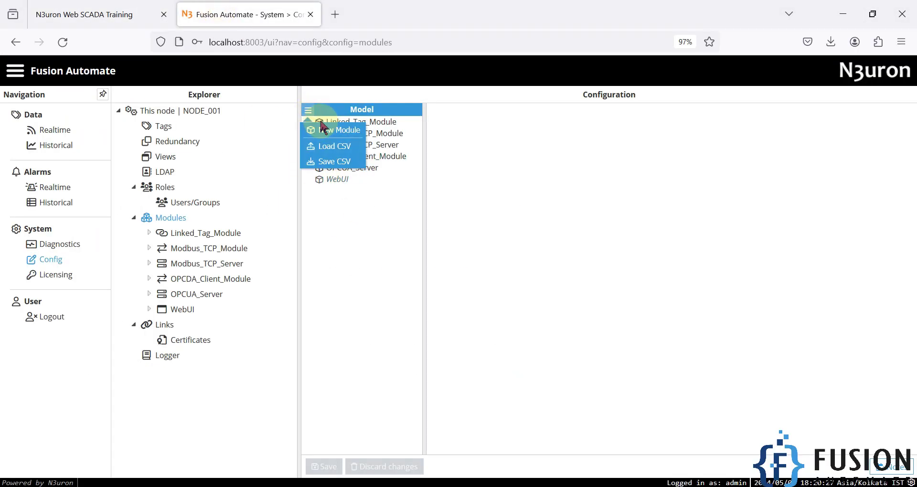
click(325, 131)
text(M)
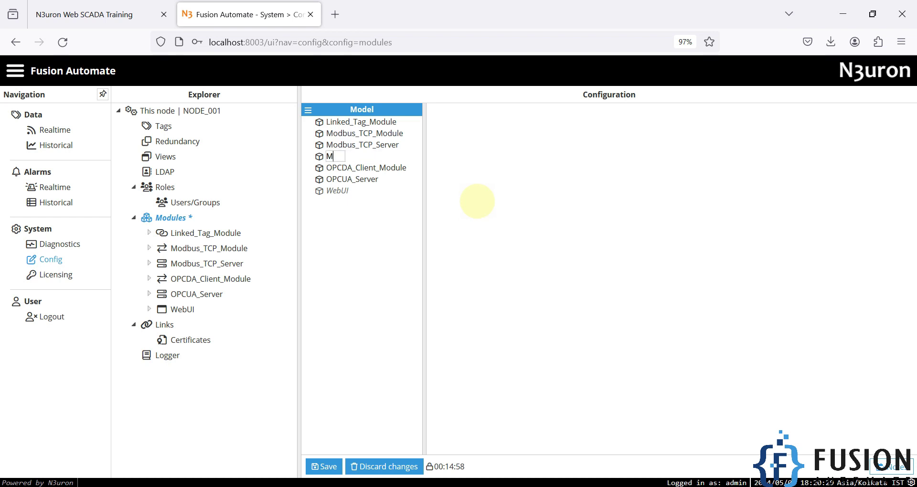
text(odbus_gateway)
key(BackSpace)
key(BackSpace)
key(BackSpace)
key(BackSpace)
key(BackSpace)
key(BackSpace)
key(BackSpace)
text(Gaate)
key(BackSpace)
key(BackSpace)
key(BackSpace)
text(teway)
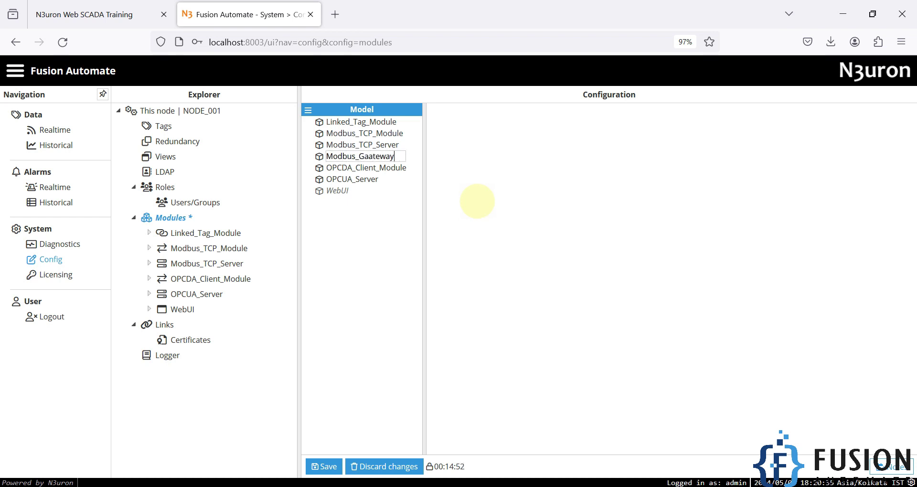
key(Return)
Set the Modbus_Gateway module's type to ModbusGateway and save the module configuration.
click(387, 135)
click(587, 122)
click(612, 122)
scroll(587, 258, down, 3)
scroll(581, 258, down, 2)
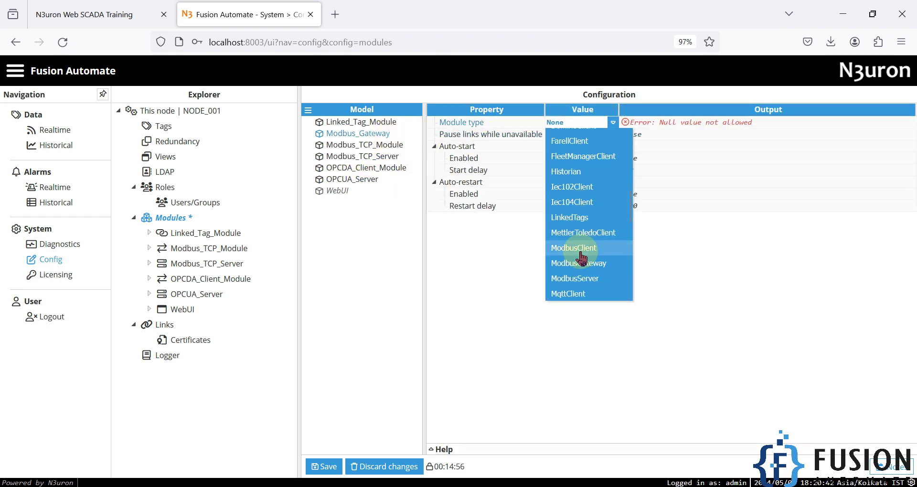
click(593, 266)
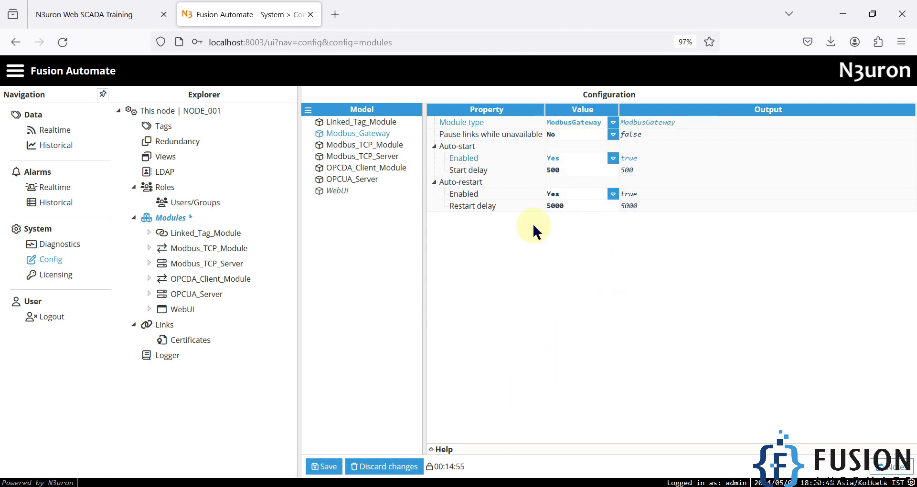
click(327, 466)
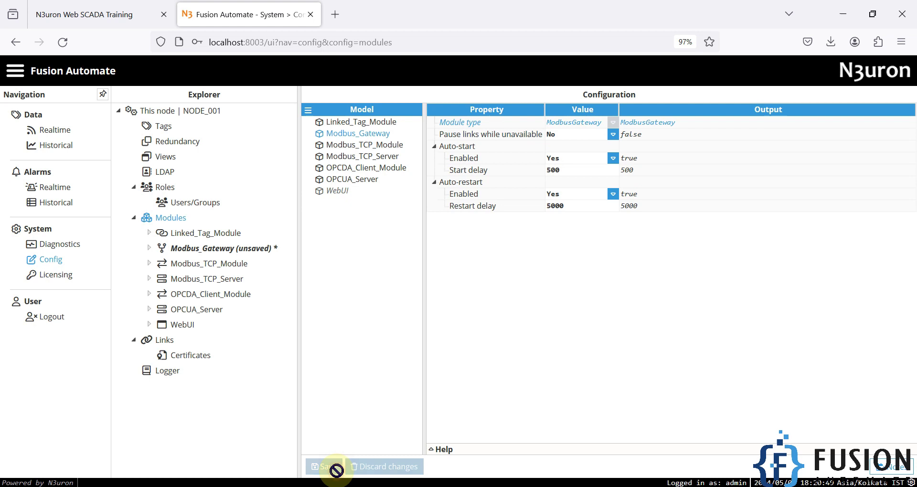
Create a channel named Modbus_Serial_2_TCP in the Modbus_Gateway module's model.
click(213, 252)
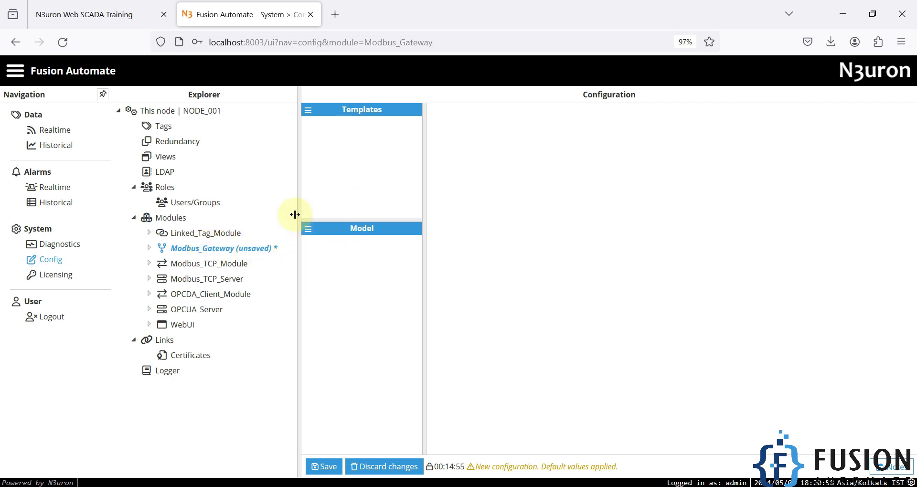
click(308, 230)
click(335, 249)
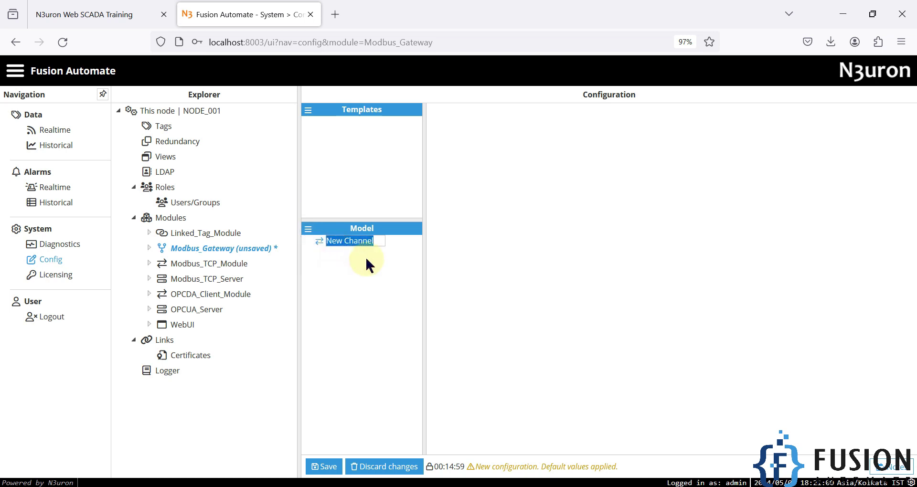
text(Modbus_Serial_2TCP)
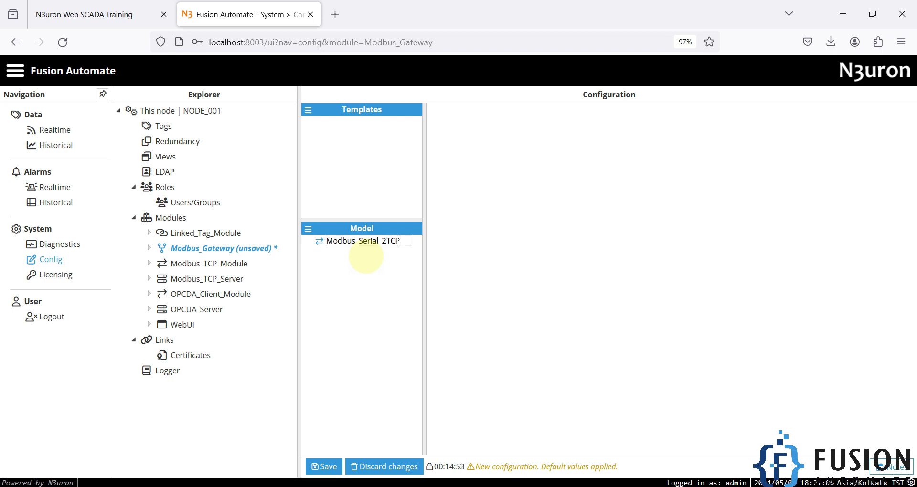
key(BackSpace)
key(BackSpace)
key(BackSpace)
text(_TCP)
key(Return)
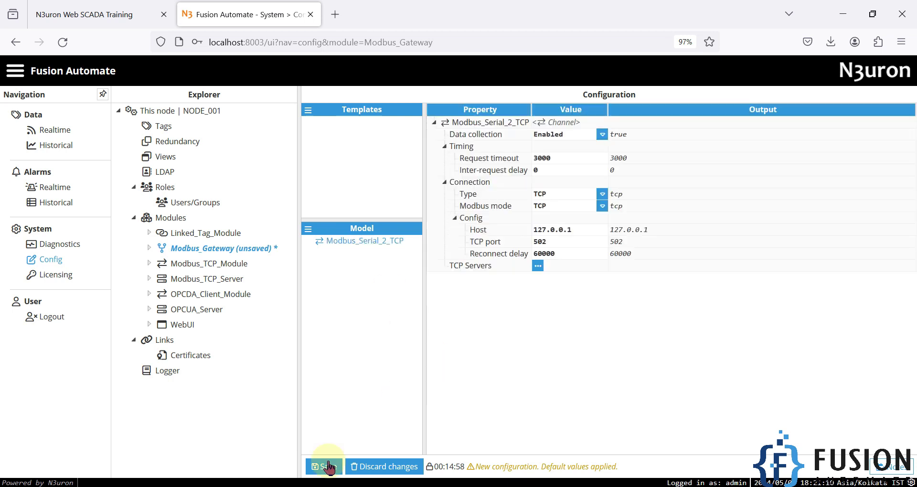
Bring up the Modbus Slave simulator beside the channel settings and review the serial side of the N3uron.png diagram.
key(alt+Tab)
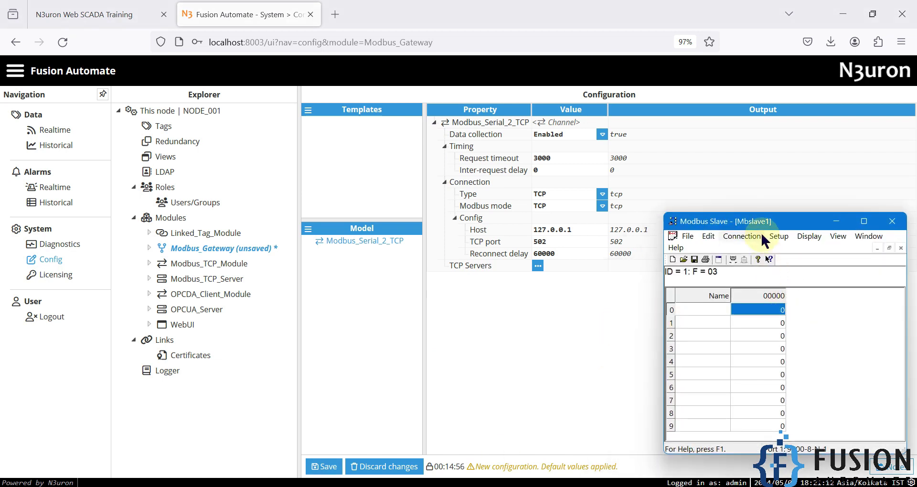
drag(775, 227, 772, 208)
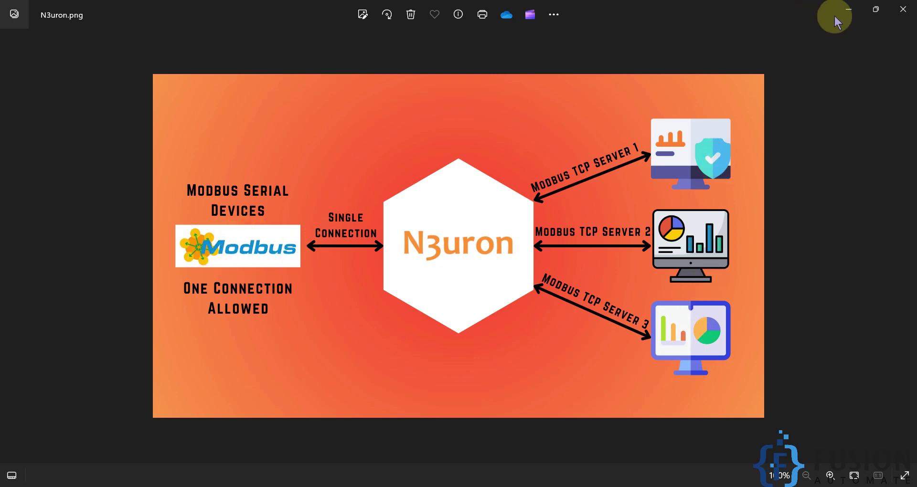
click(847, 10)
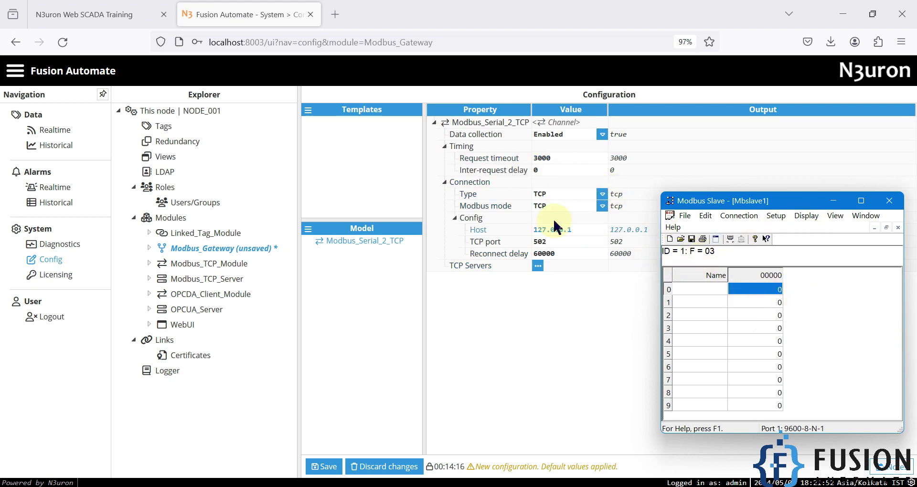
Set the Modbus_Serial_2_TCP channel's connection type to Serial and its port name to COM2.
click(601, 194)
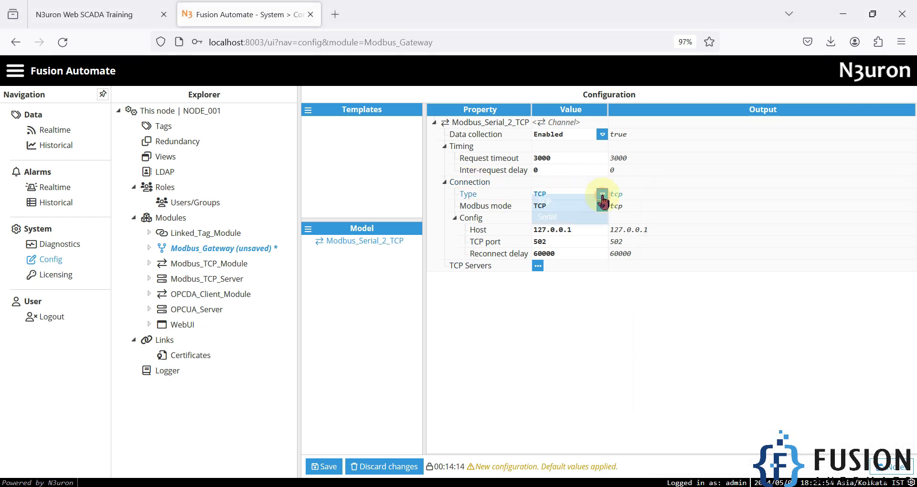
click(567, 219)
key(alt+Tab)
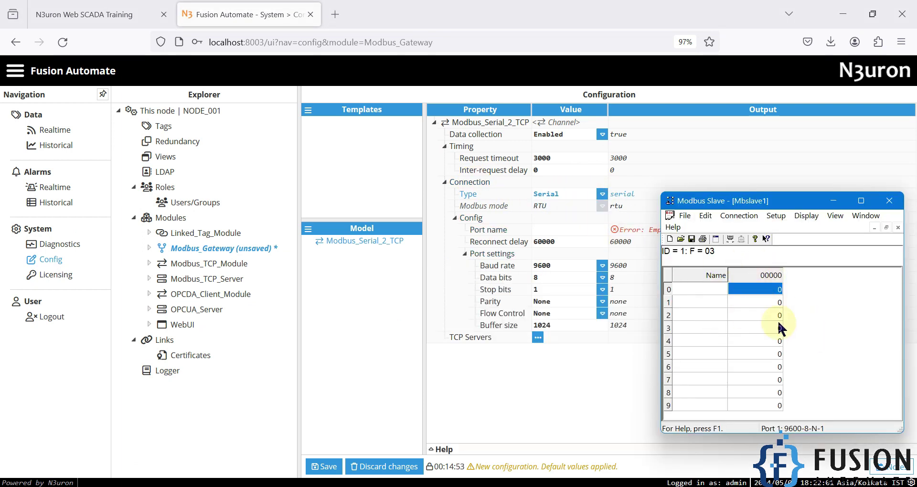
click(562, 228)
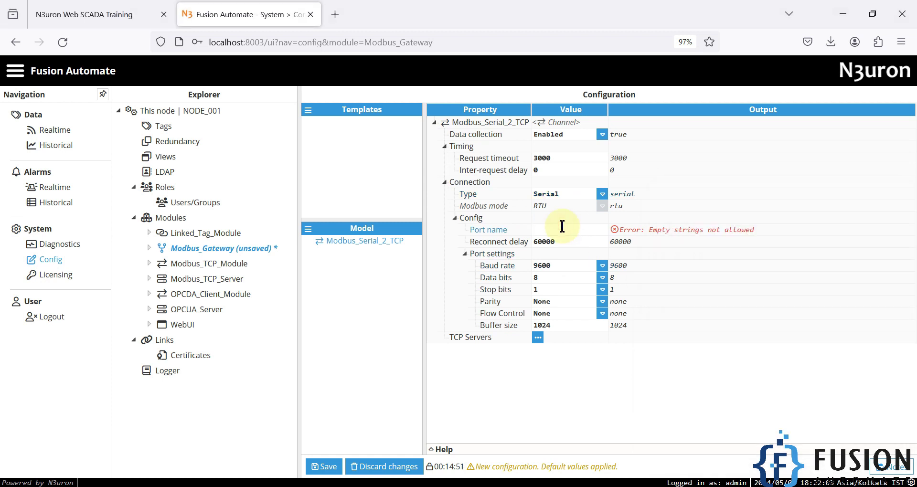
text(COM2)
Check the serial settings in Modbus Slave and set the channel's reconnect delay to 20000.
key(alt+Tab)
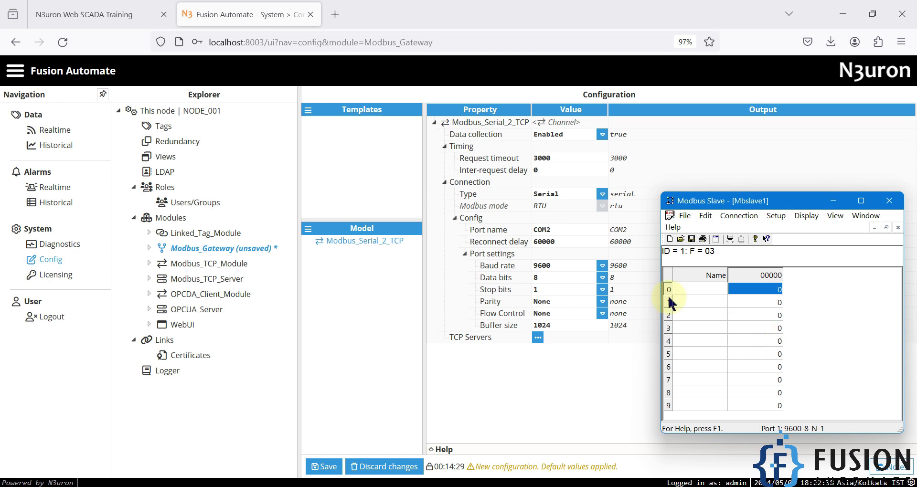
click(537, 241)
double_click(542, 241)
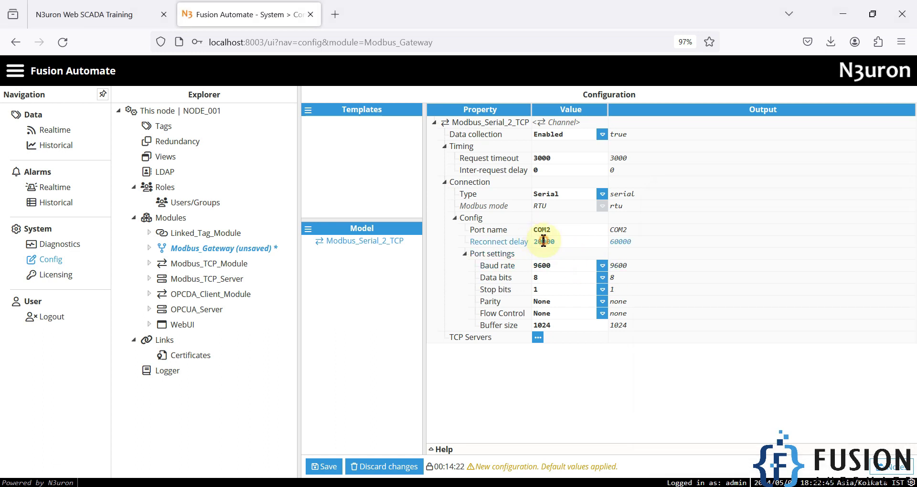
click(580, 377)
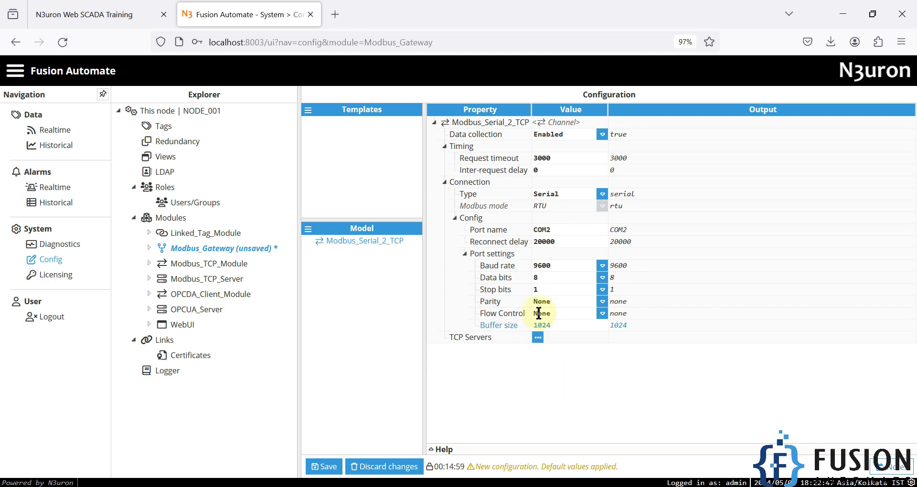
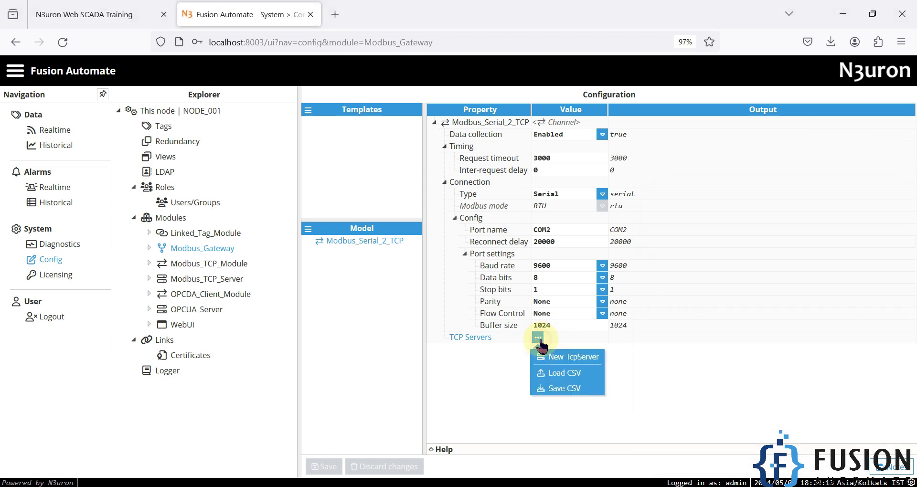
Add a TCP server named 1 to the Modbus_Serial_2_TCP channel.
click(549, 352)
text(1)
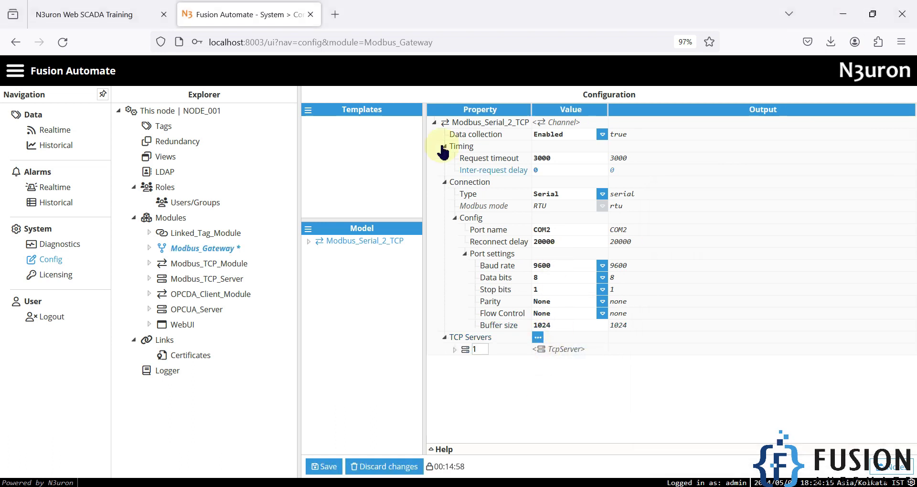
click(520, 373)
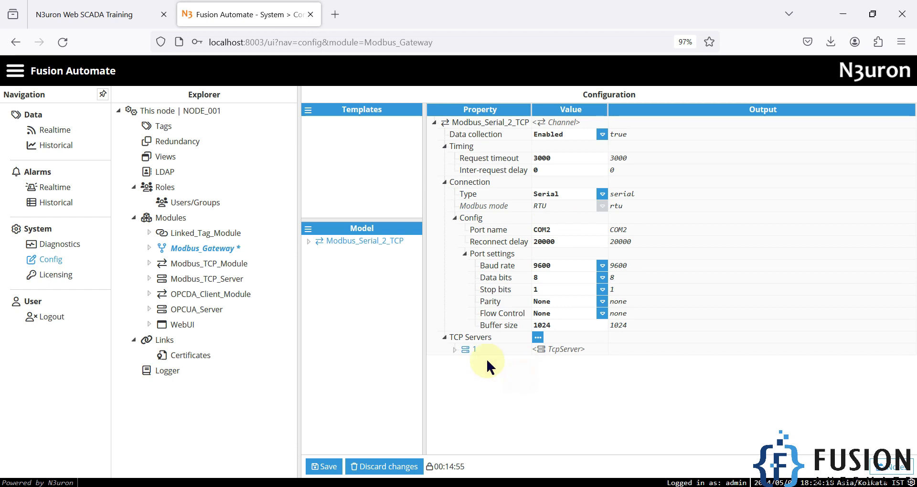
Set TCP server 1's network interface to Loopback Pseudo-Interface 1 with address 127.0.0.1.
click(454, 350)
click(578, 366)
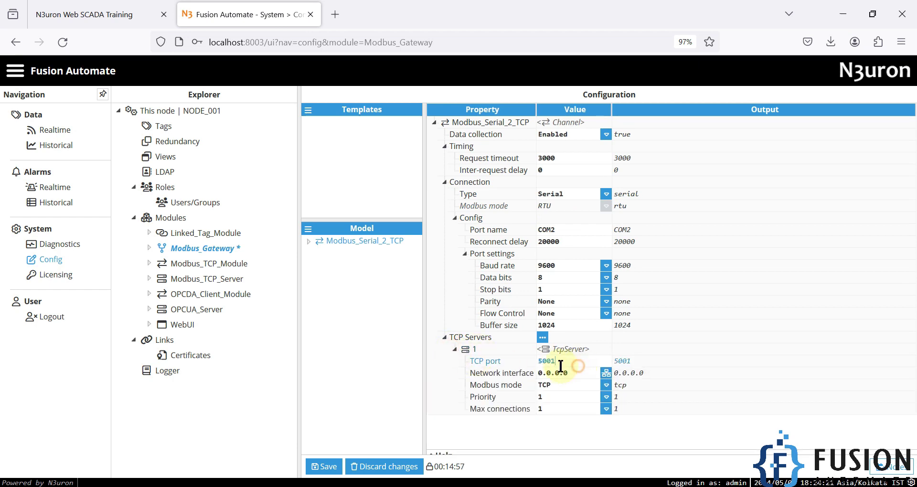
click(605, 374)
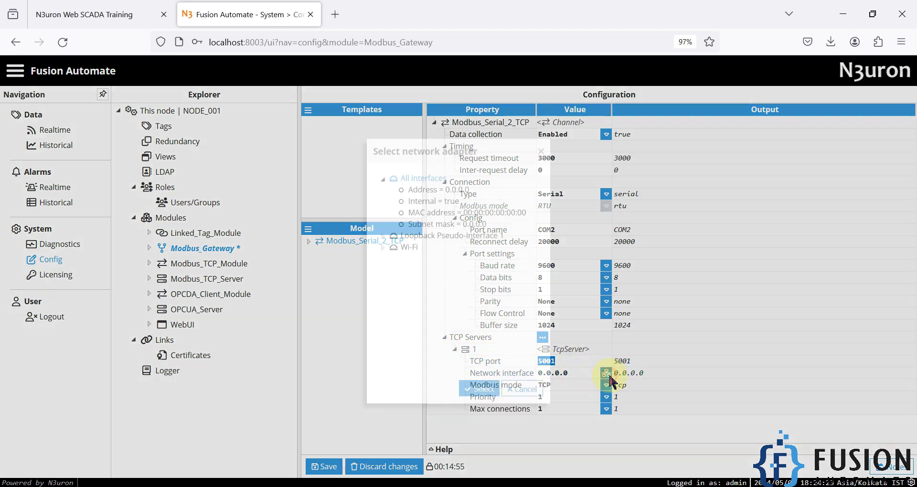
click(382, 236)
click(430, 249)
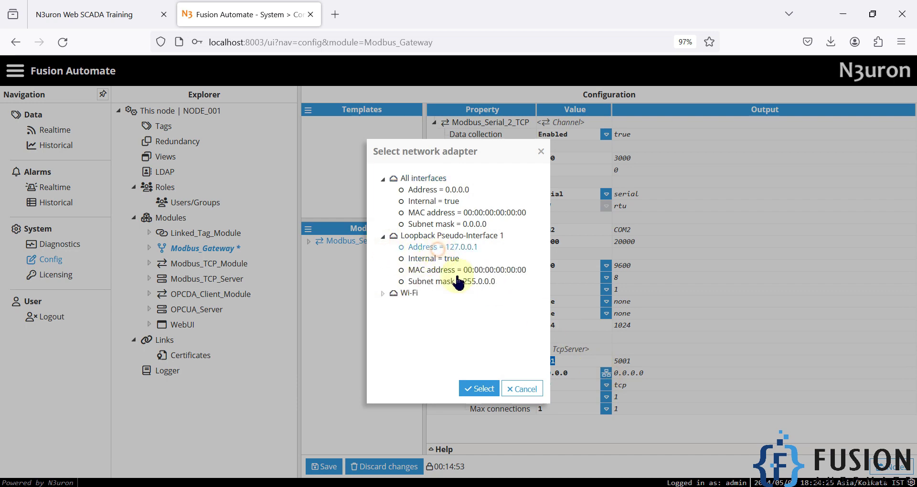
click(478, 388)
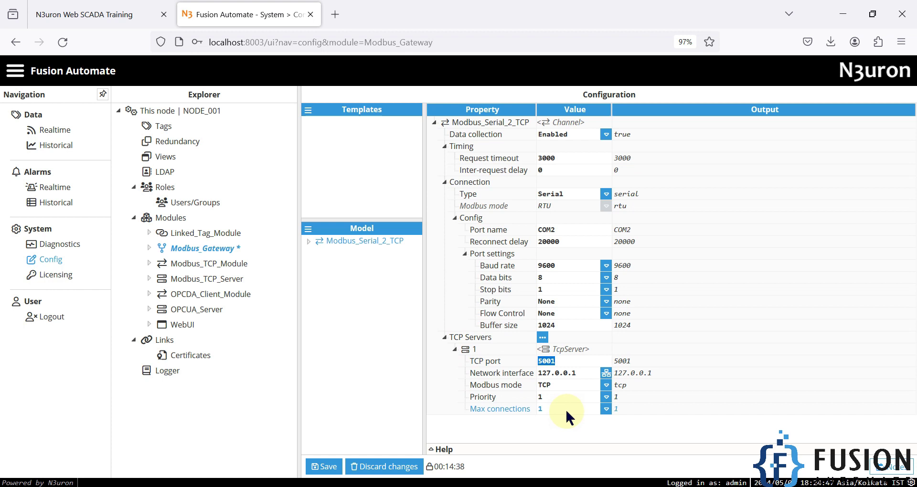
Check the setup against the N3uron.png diagram, save the gateway configuration and restart the Modbus_Gateway module.
key(alt+Tab)
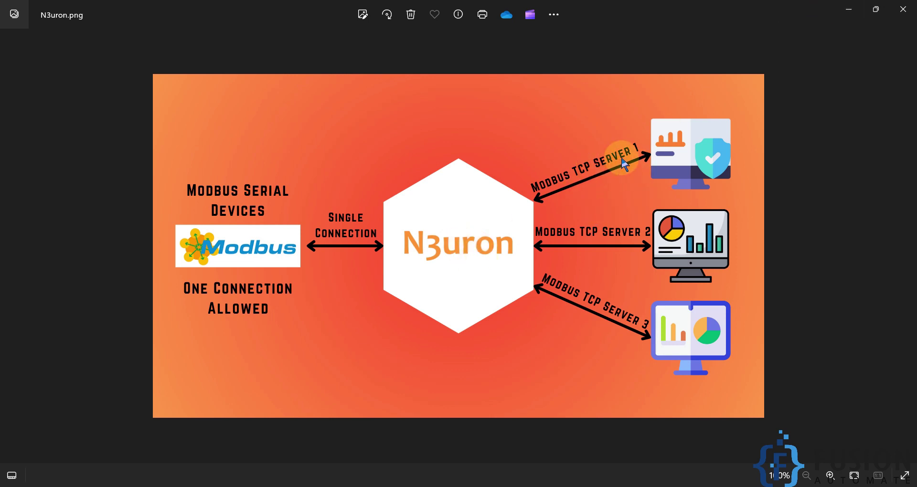
click(844, 15)
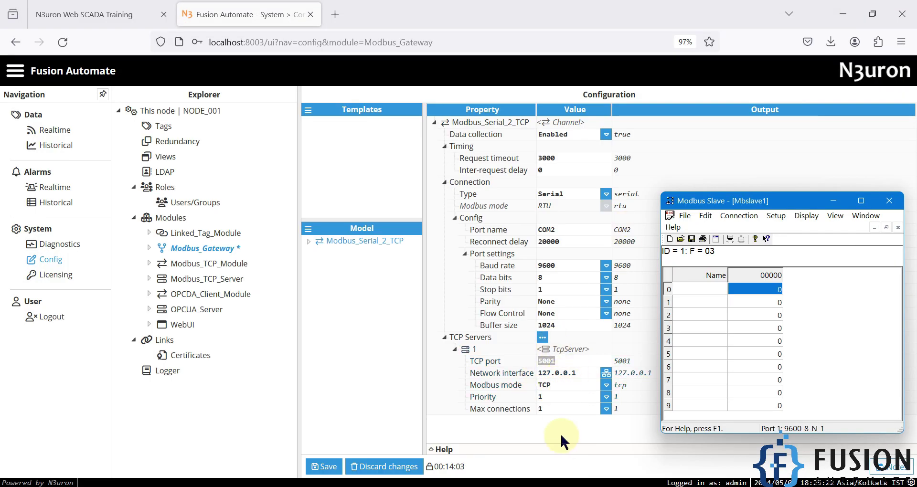
click(324, 466)
click(422, 298)
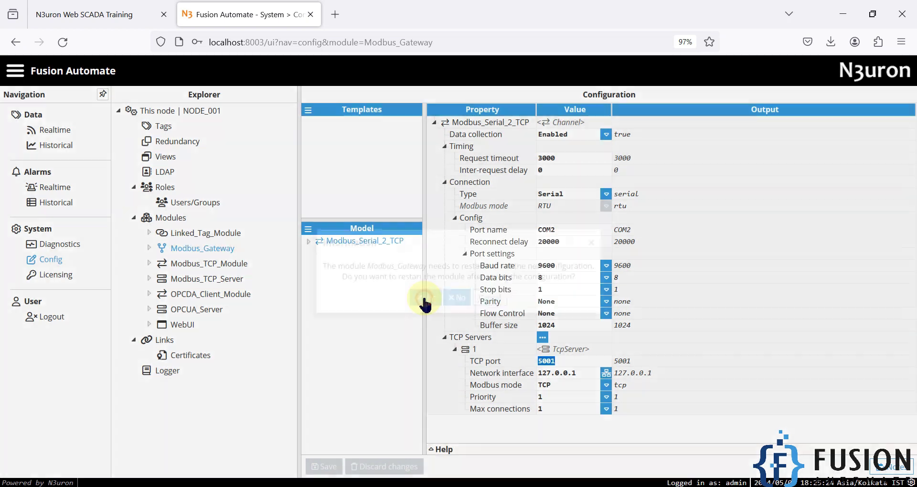
Check the Modbus Slave simulator and examine TCP server 1's port and network interface.
key(alt+Tab)
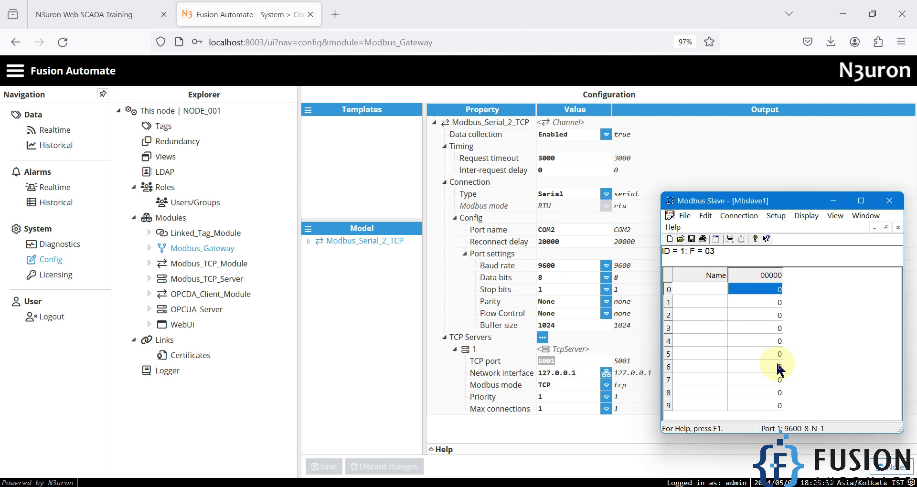
click(546, 359)
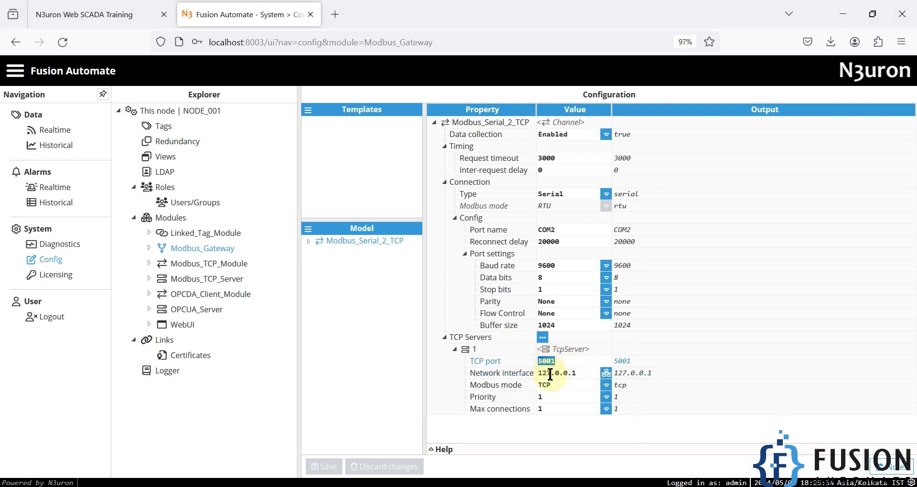
click(572, 374)
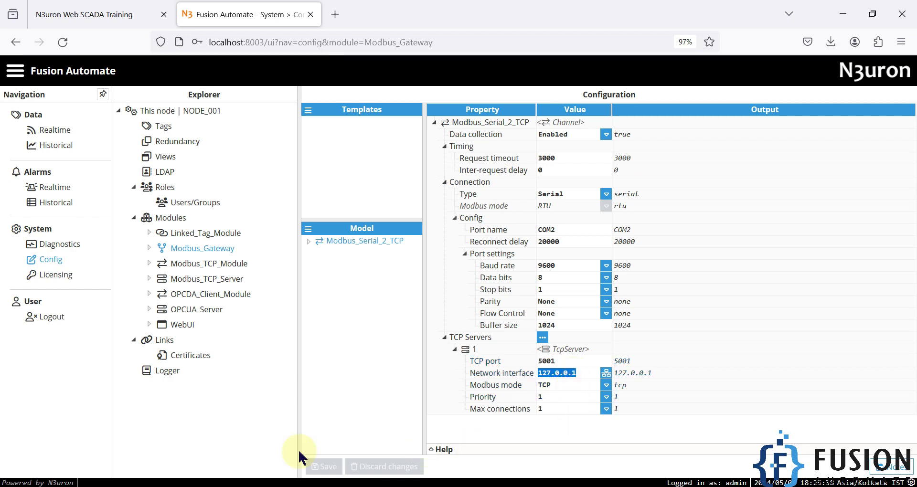
In ModScan32, maximize the ModSca1 document, narrow the application window, and poll 10 points of type 03: HOLDING REGISTER.
key(alt+Tab)
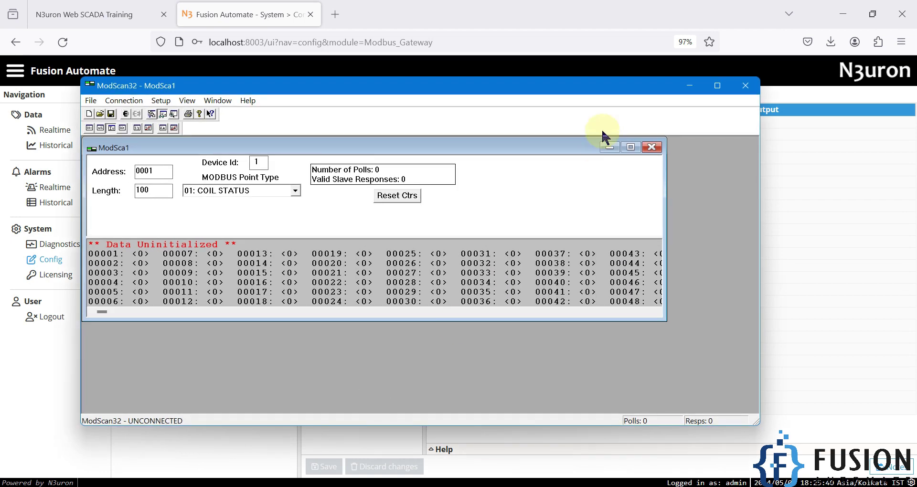
click(618, 148)
drag(757, 426, 351, 461)
click(289, 172)
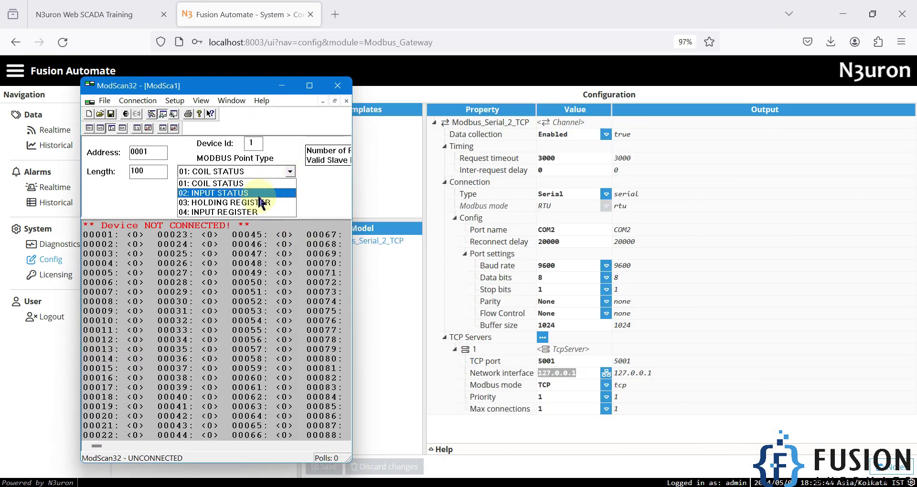
click(260, 202)
double_click(146, 171)
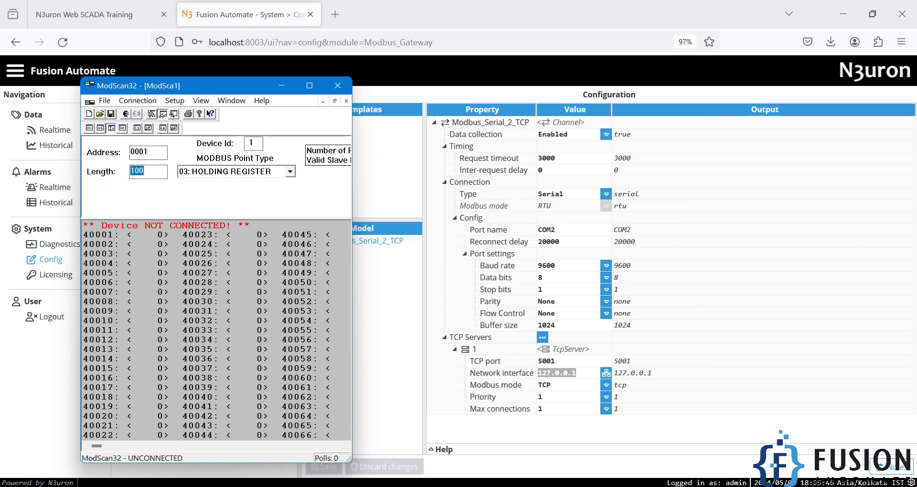
text(10)
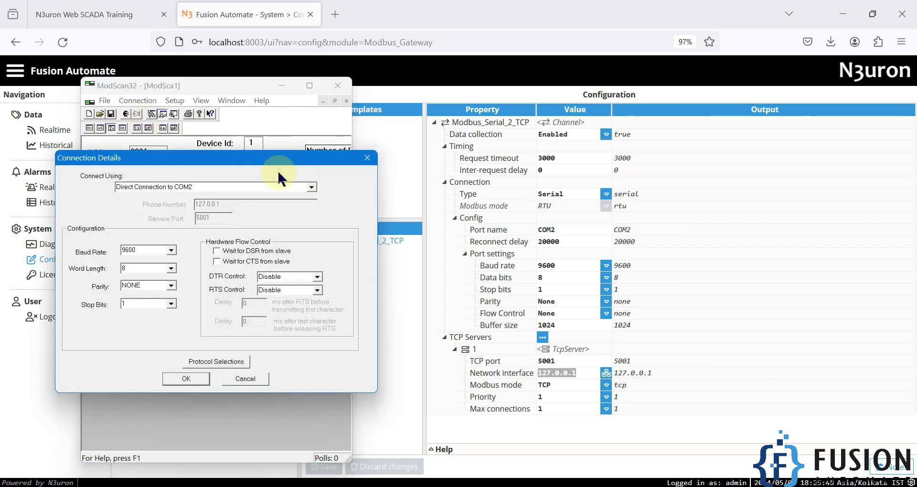
Connect ModScan32 to the Remote modbusTCP Server at IP address 127.0.0.1, service port 5001.
click(311, 187)
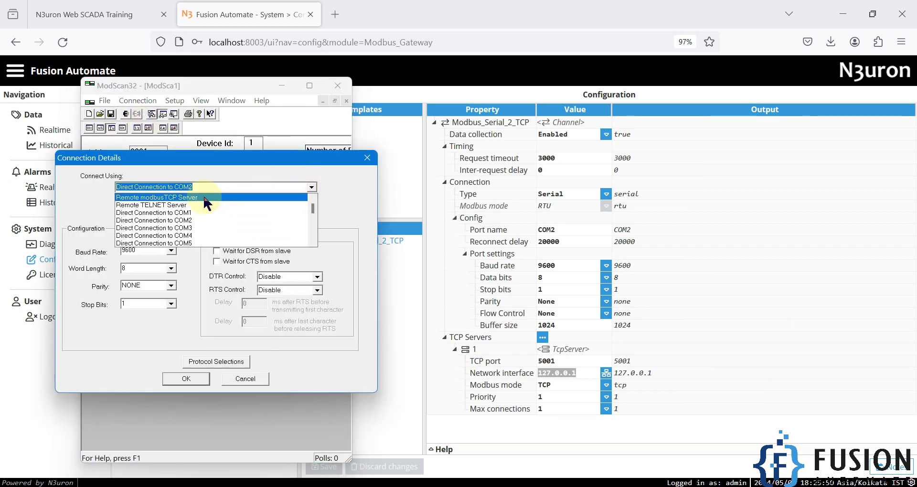
click(204, 197)
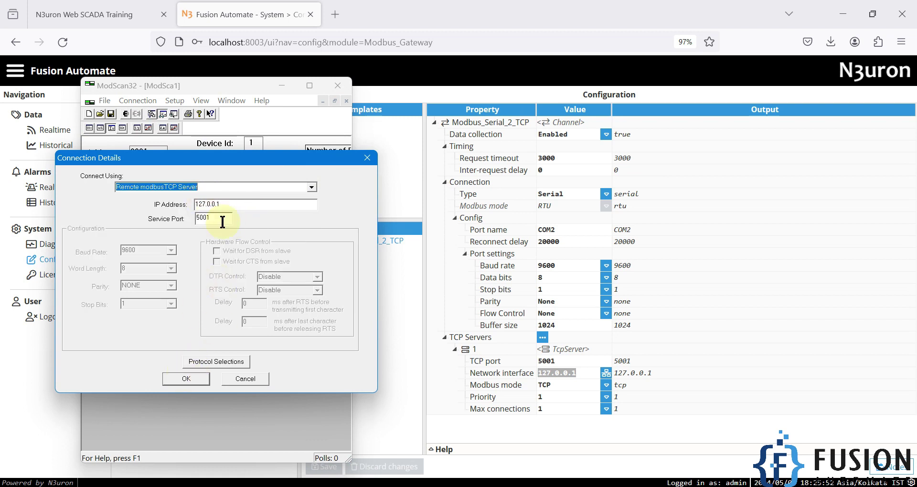
click(187, 379)
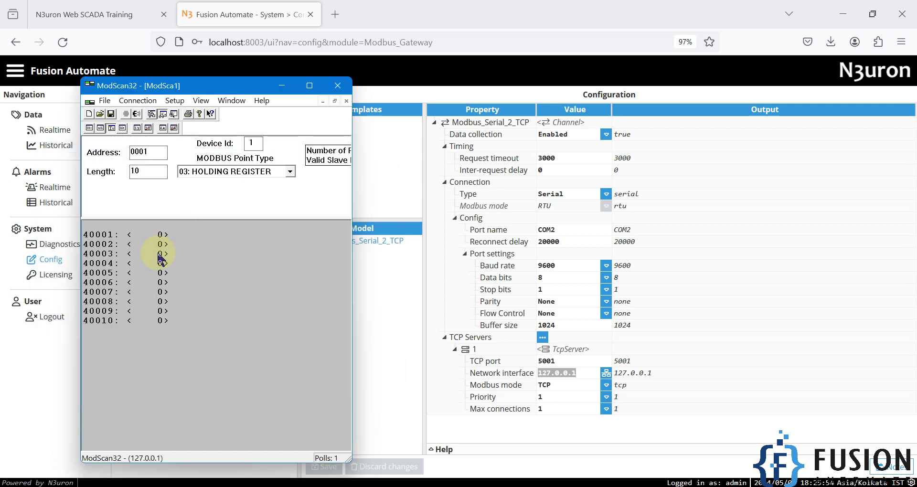
Switch to the Modbus Slave simulator and make the value of register 0 increment automatically.
key(alt+Tab)
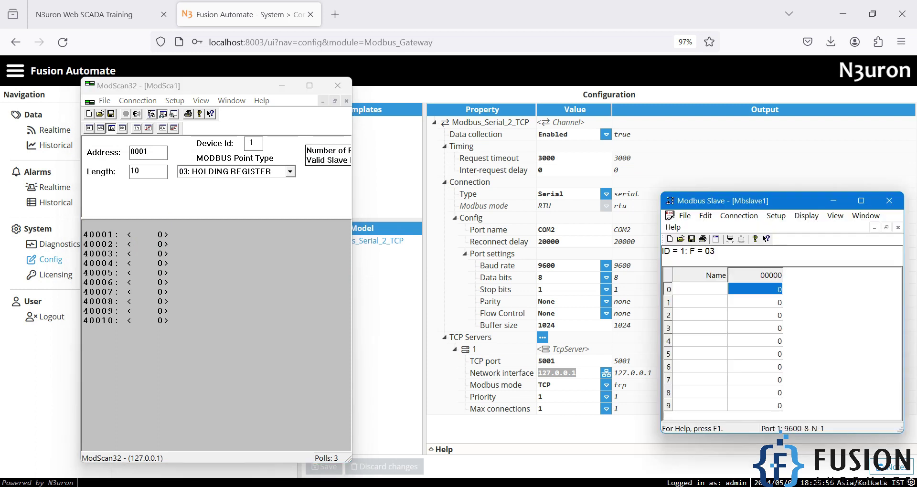
double_click(752, 290)
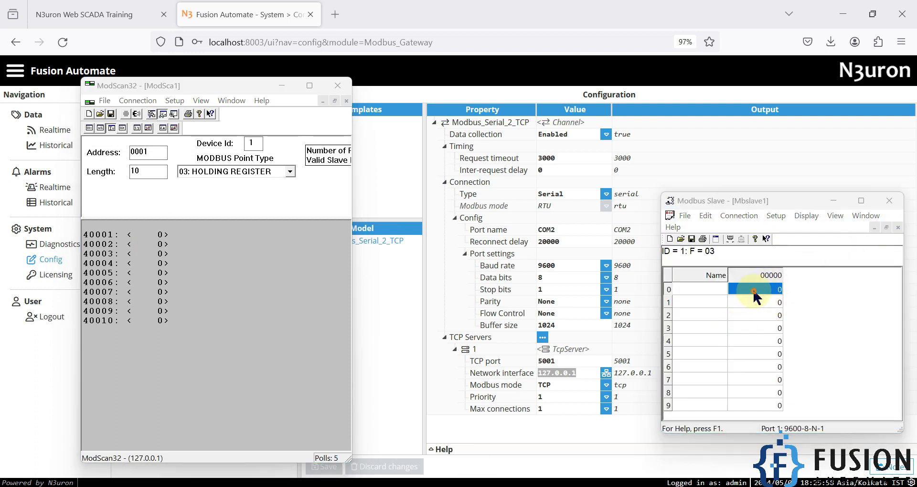
text(1)
click(855, 311)
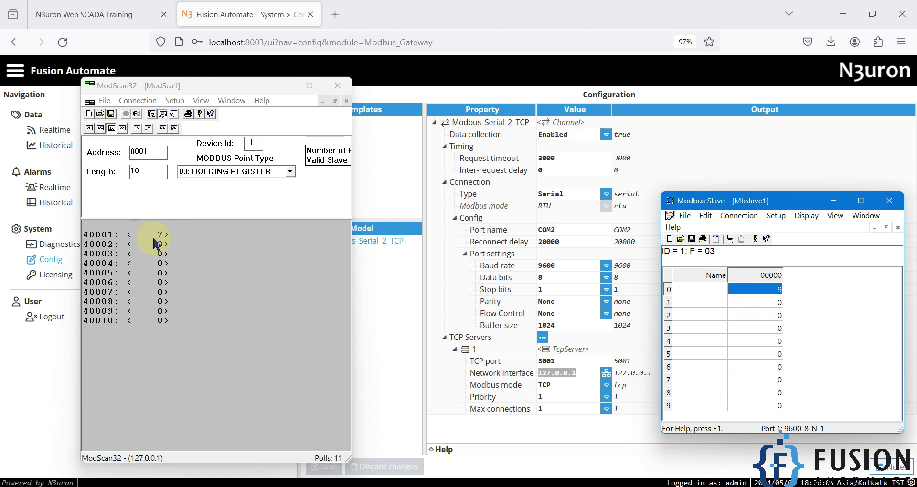
Open a second ModScan32 instance beside the first and set it to poll 10 points of type 03: HOLDING REGISTER.
right_click(177, 485)
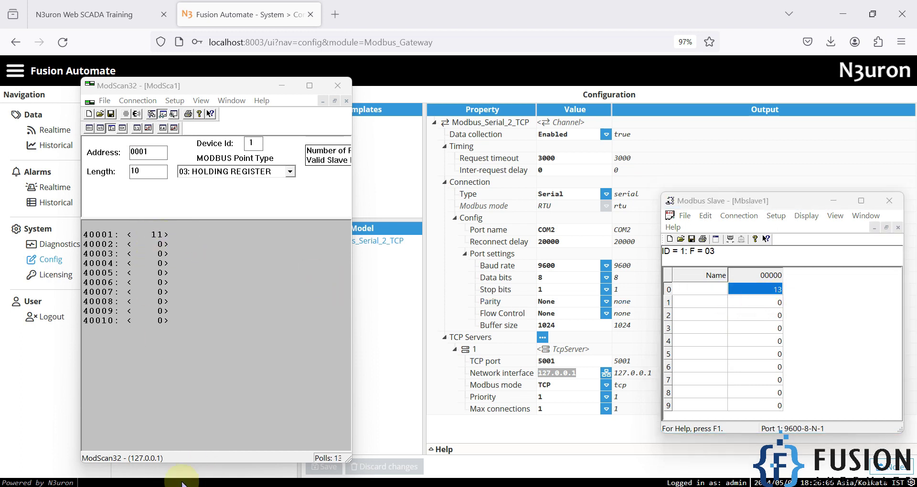
click(184, 428)
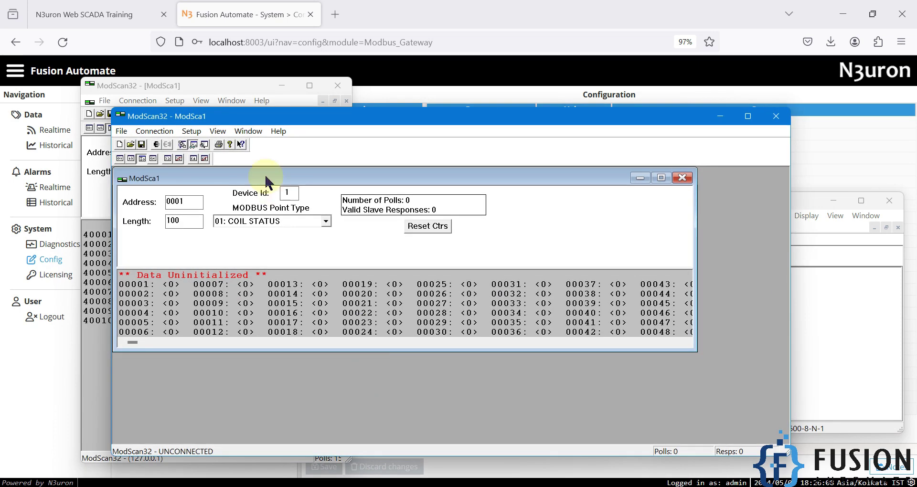
drag(609, 126, 443, 117)
click(529, 202)
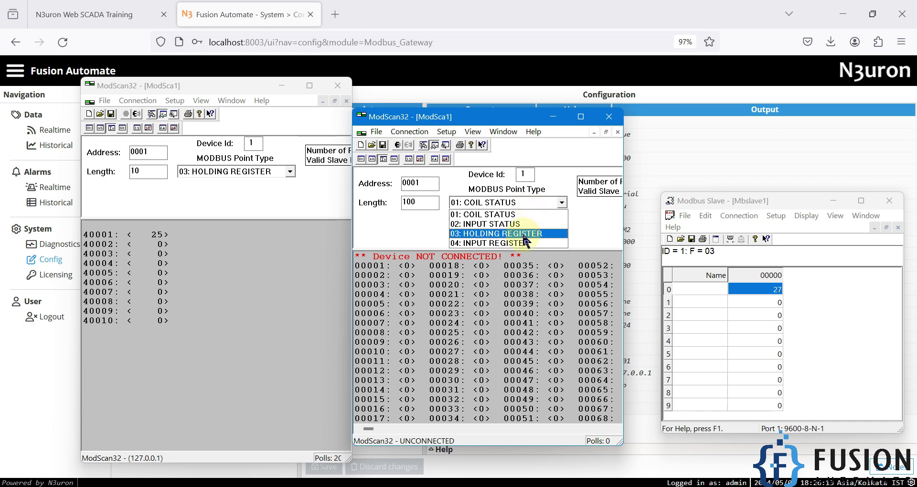
click(525, 233)
text(10)
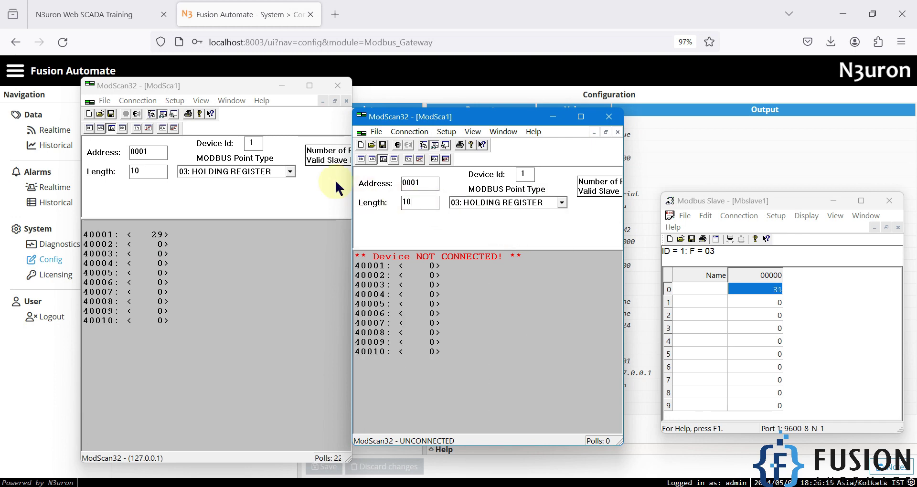
Connect the second ModScan32 to the Remote modbusTCP Server at 127.0.0.1, port 5001, then dismiss the first instance's alert and rearrange its window.
click(658, 439)
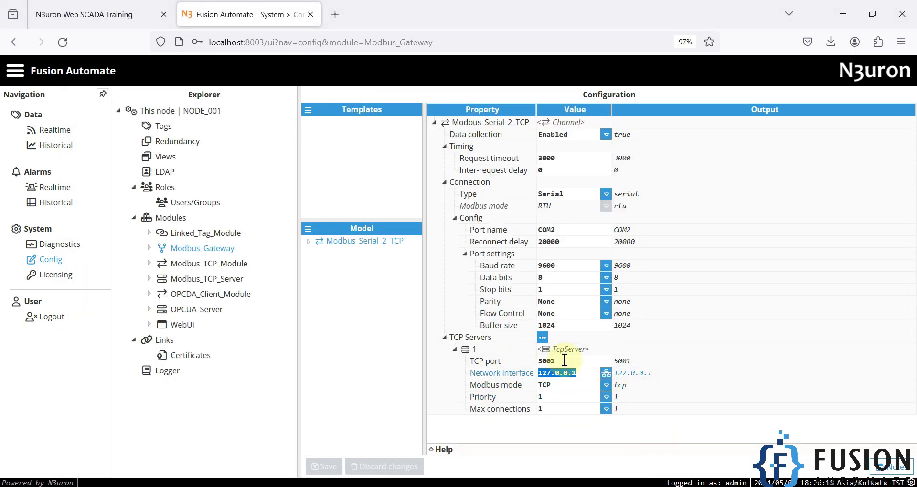
click(843, 13)
drag(475, 116, 486, 80)
click(419, 95)
click(424, 107)
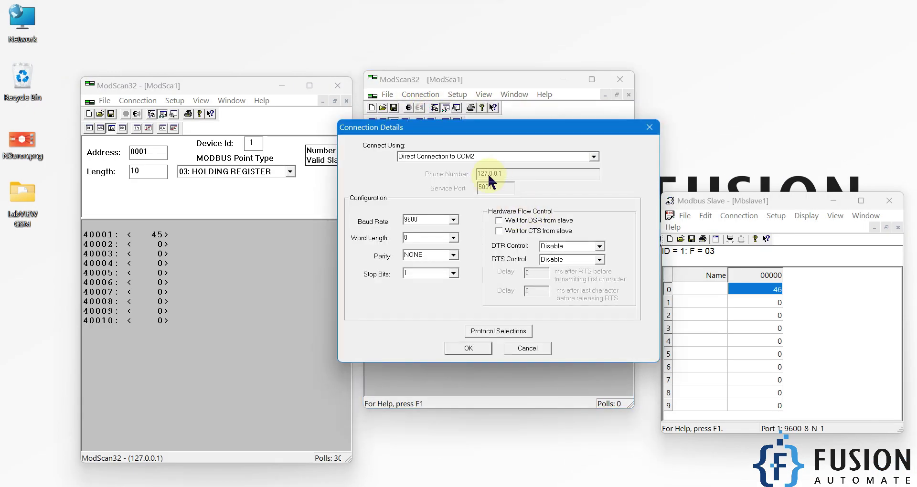
click(592, 158)
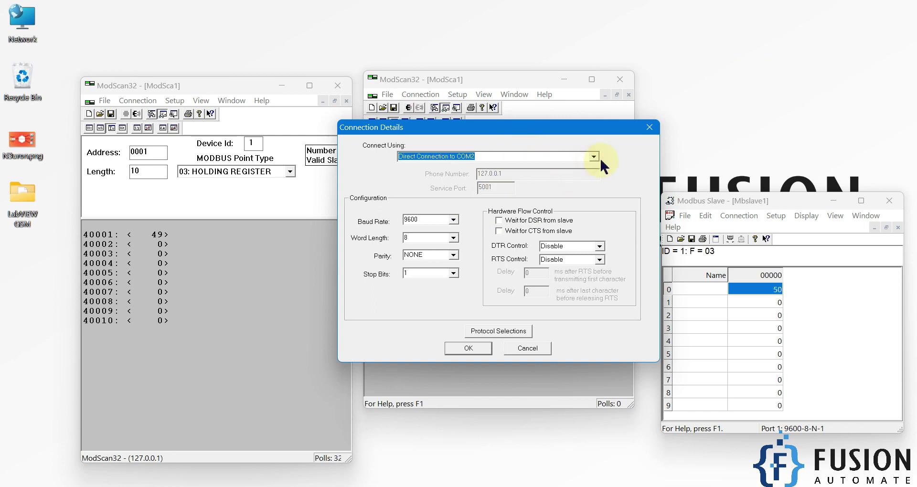
click(595, 154)
click(492, 169)
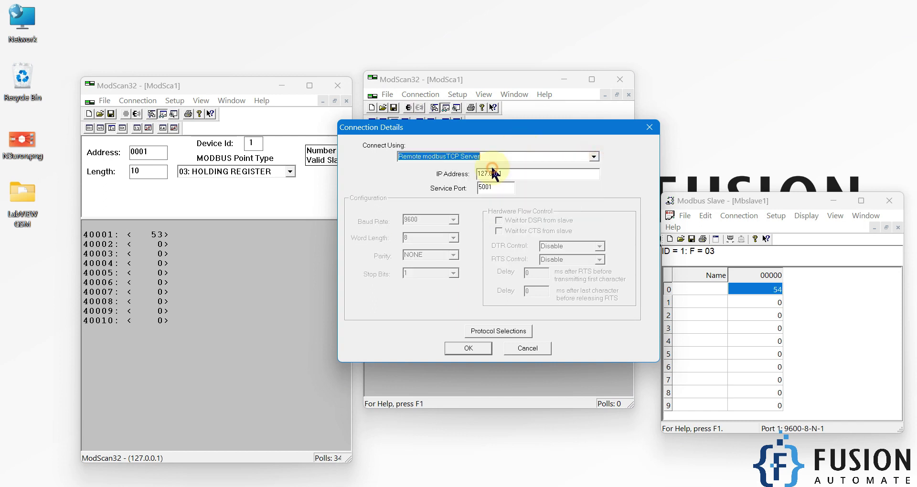
click(468, 348)
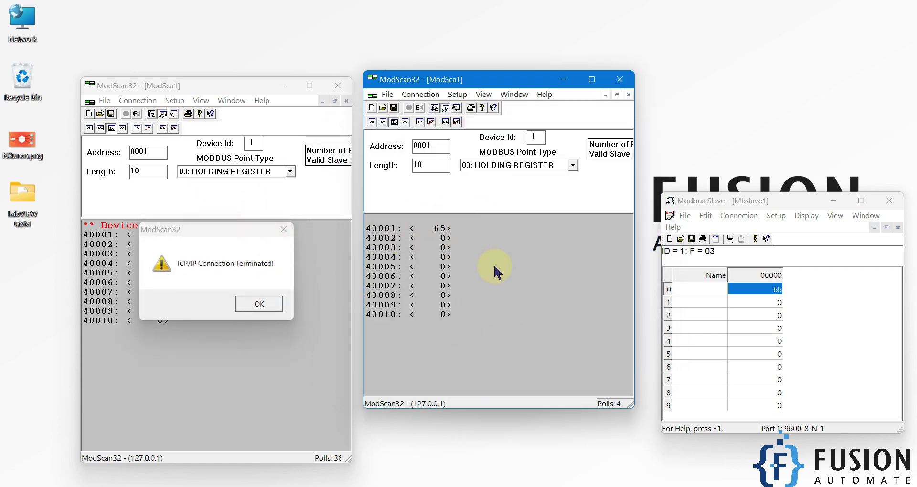
click(250, 303)
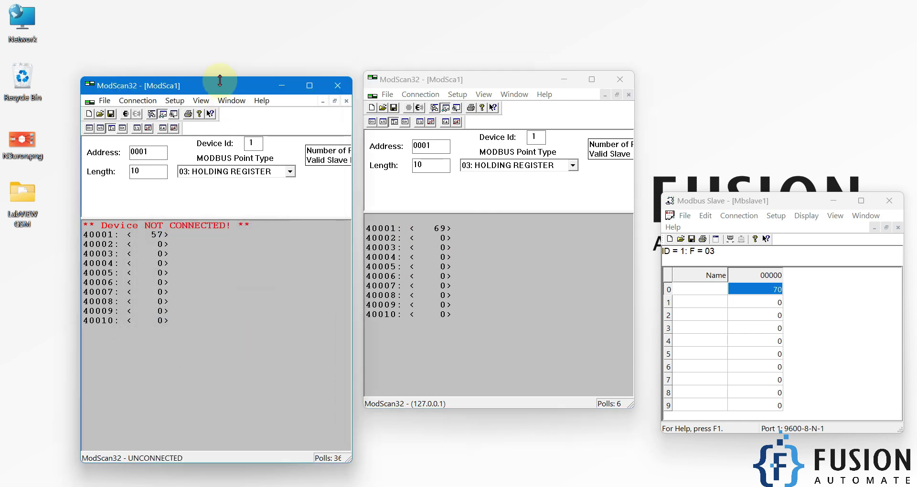
mouse_move(217, 77)
mouse_down()
mouse_move(213, 183)
mouse_move(224, 88)
mouse_up()
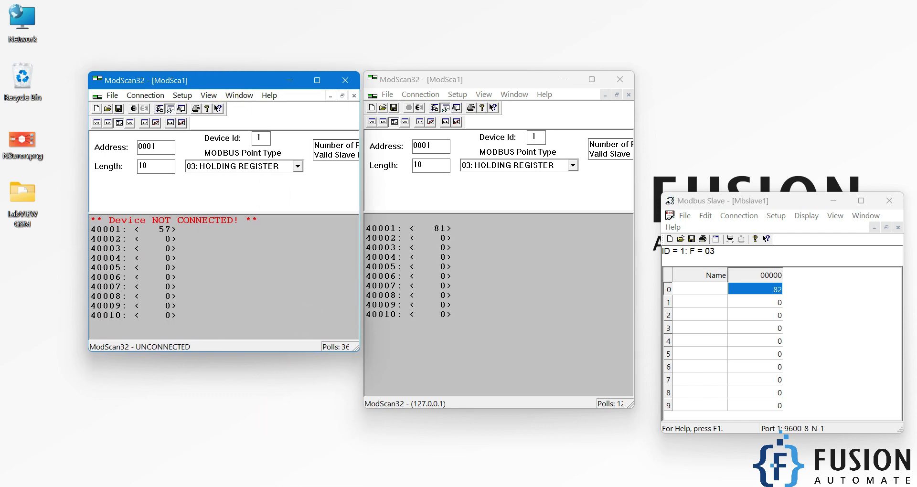
Return to the N3uron configuration and add a second TCP server named 2 to the Modbus_Serial_2_TCP channel.
click(348, 484)
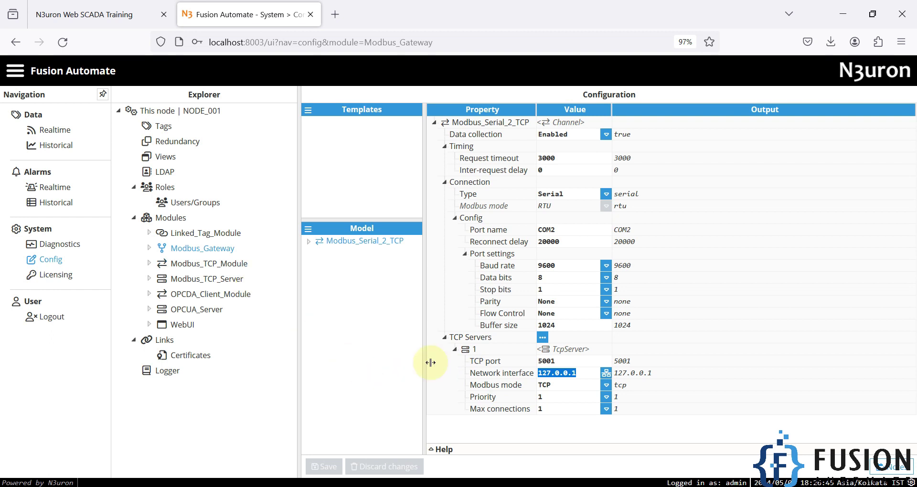
click(454, 349)
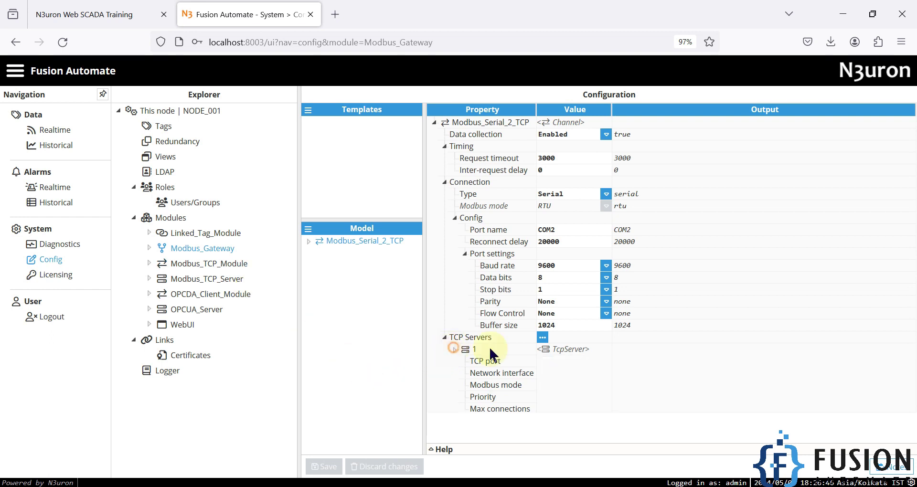
click(539, 338)
click(545, 352)
text(2)
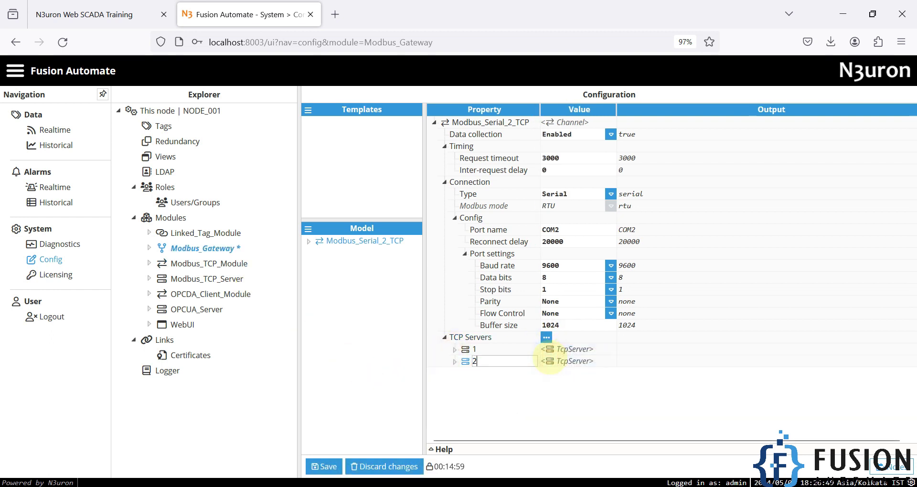
key(Return)
Set TCP server 2's port to 5002 and its network interface to the Loopback Pseudo-Interface 1 address 127.0.0.1.
click(454, 361)
click(563, 372)
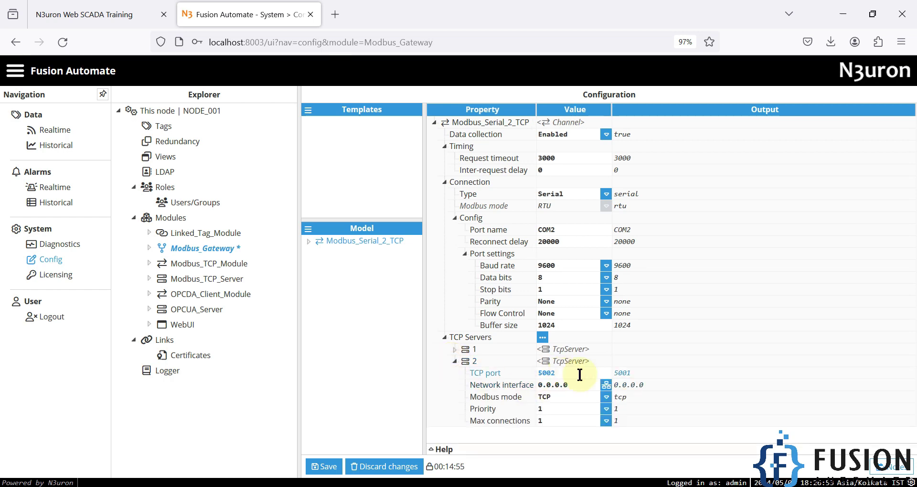
click(605, 385)
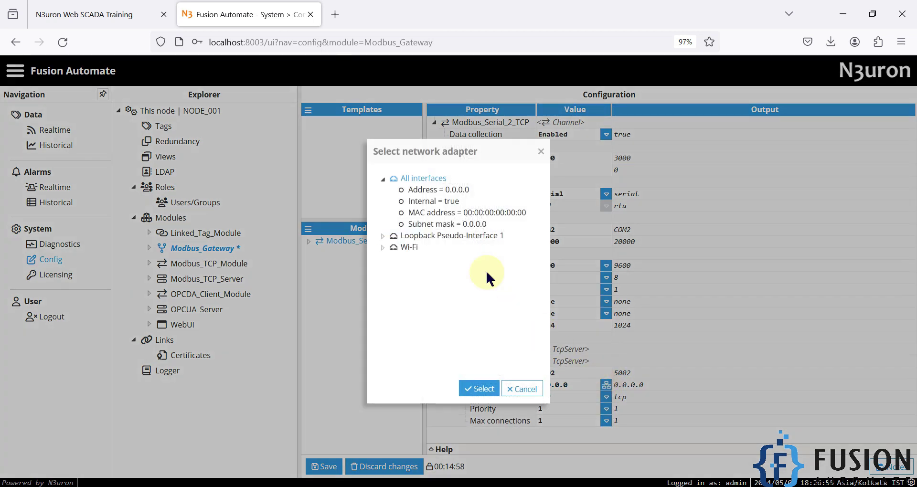
click(383, 235)
click(430, 247)
click(479, 389)
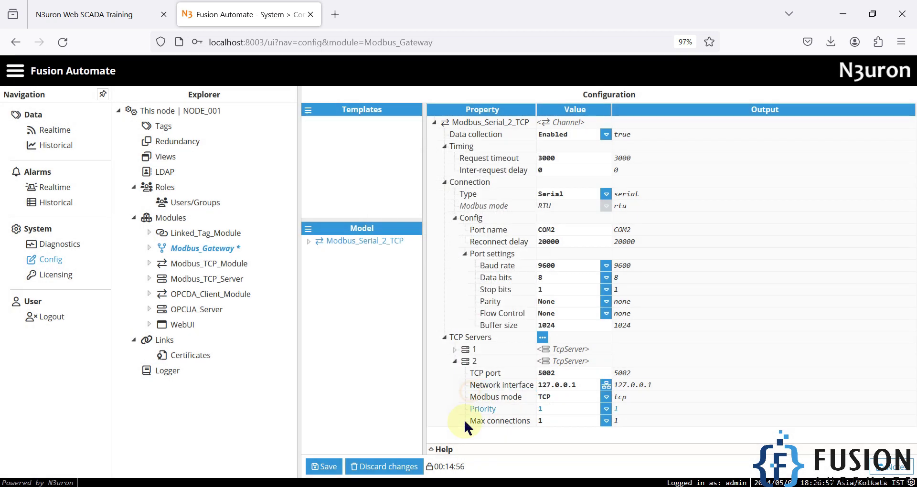
Save the gateway configuration with TCP server 2 and restart the Modbus_Gateway module.
click(323, 467)
click(423, 309)
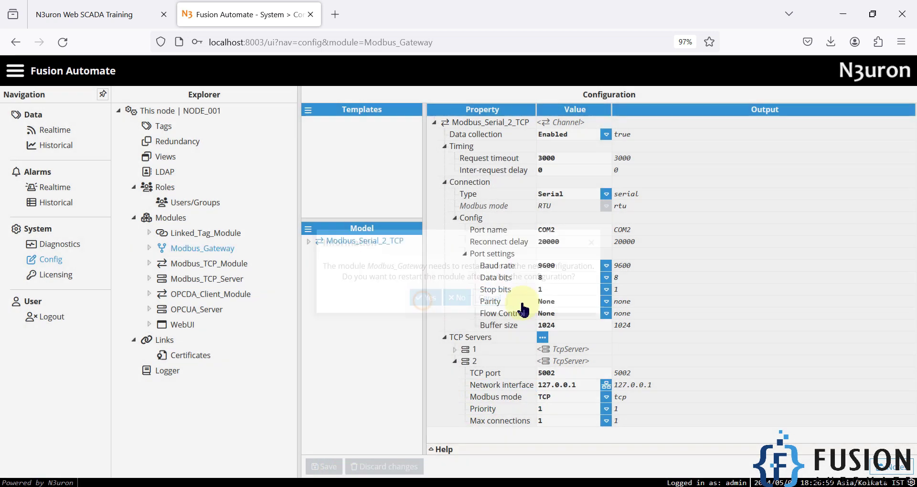
Return to the ModScan32 windows, dismiss the second instance's alert and reconnect it to the server.
click(842, 15)
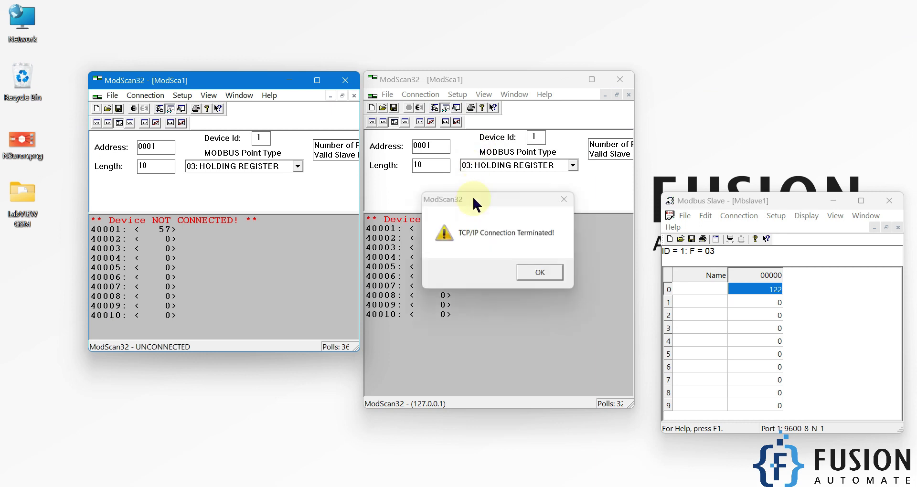
click(528, 276)
click(409, 109)
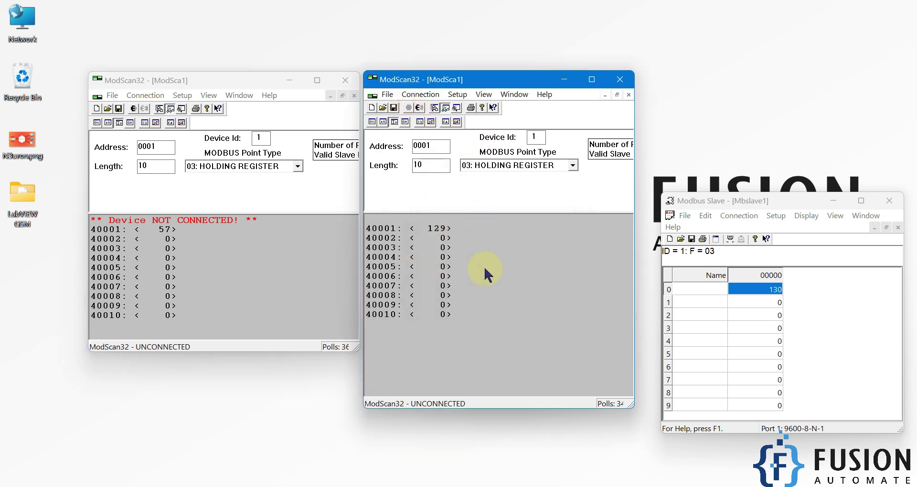
Connect the first ModScan32 instance to the Remote modbusTCP Server at 127.0.0.1, port 5002, and compare both instances side by side.
click(131, 95)
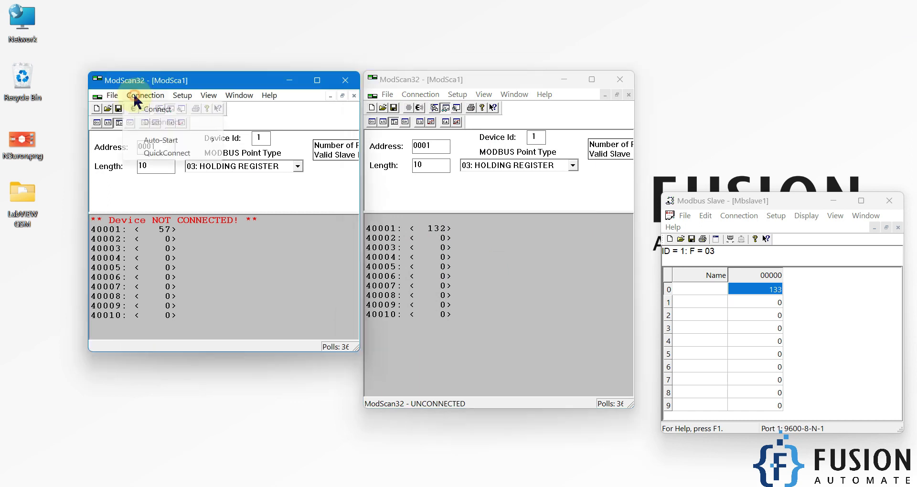
click(157, 110)
drag(228, 160, 202, 160)
text(5002)
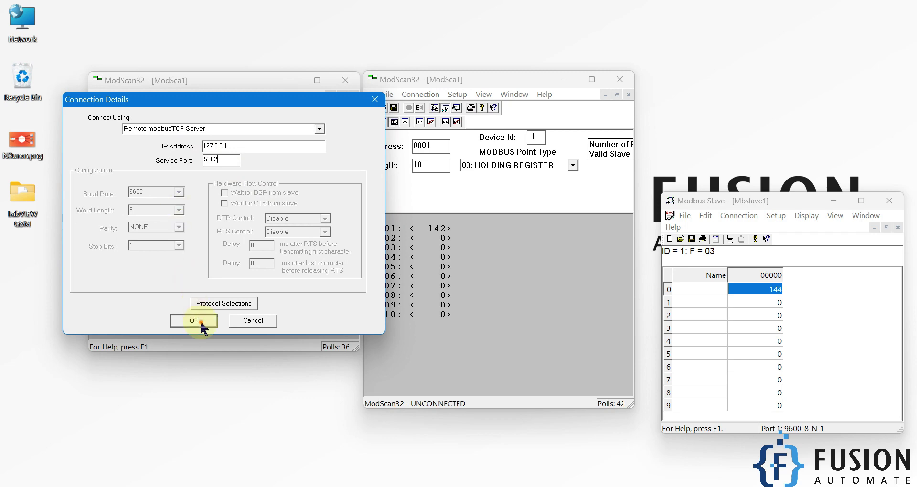
click(198, 320)
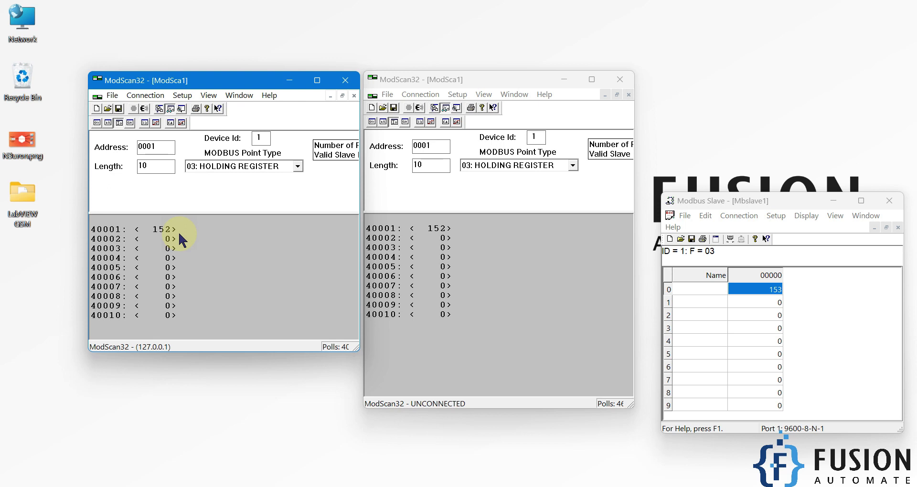
drag(215, 79, 188, 85)
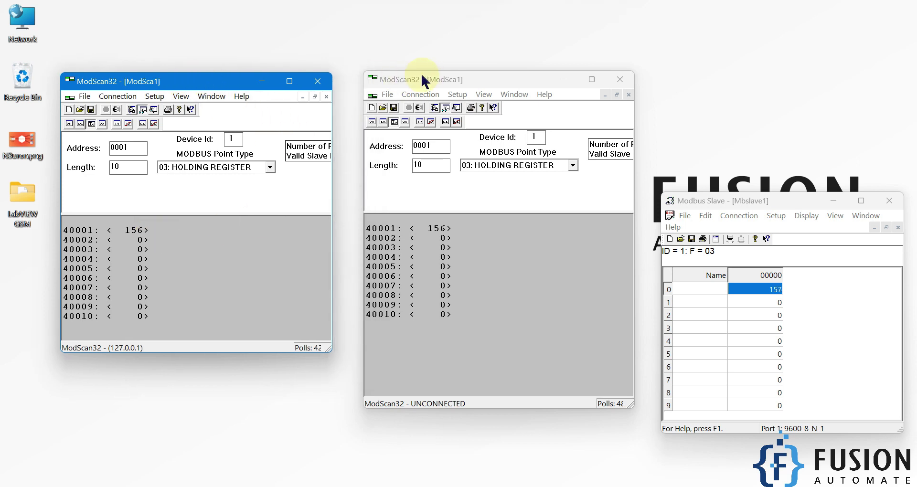
click(434, 82)
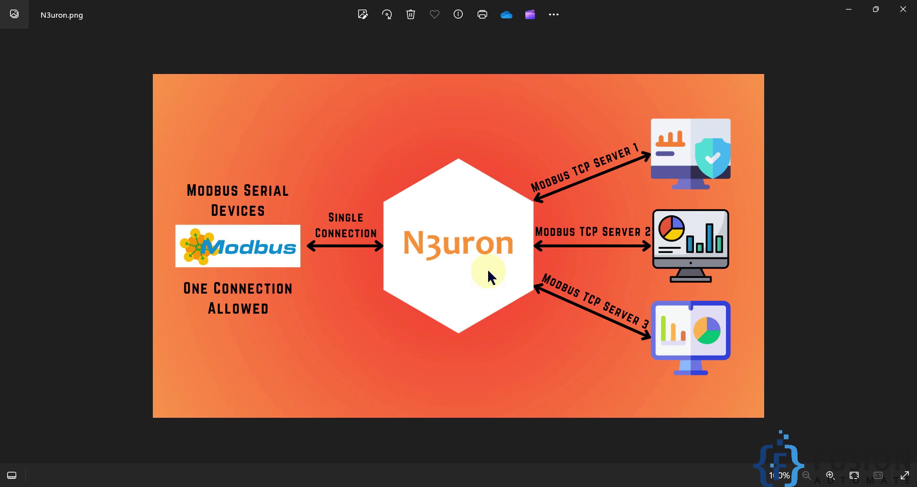
Put away the N3uron.png diagram and the browser to bring the ModScan32 and Modbus Slave windows into view.
click(841, 13)
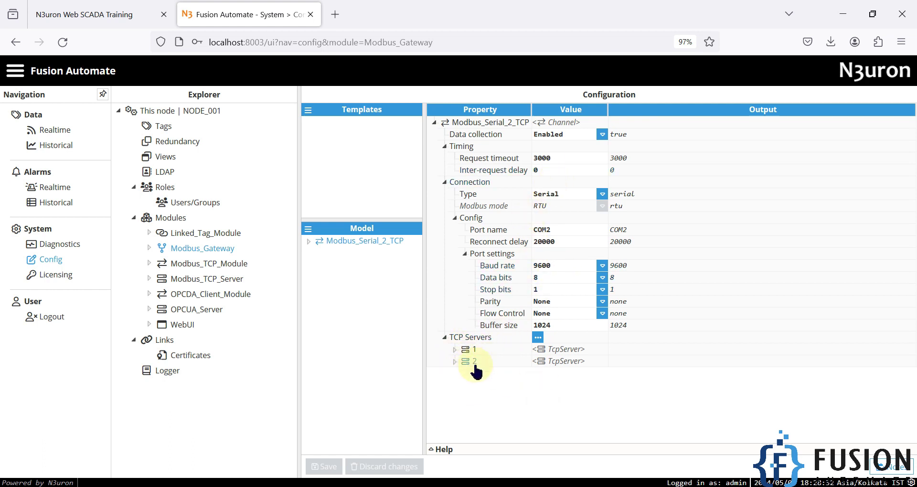
double_click(500, 16)
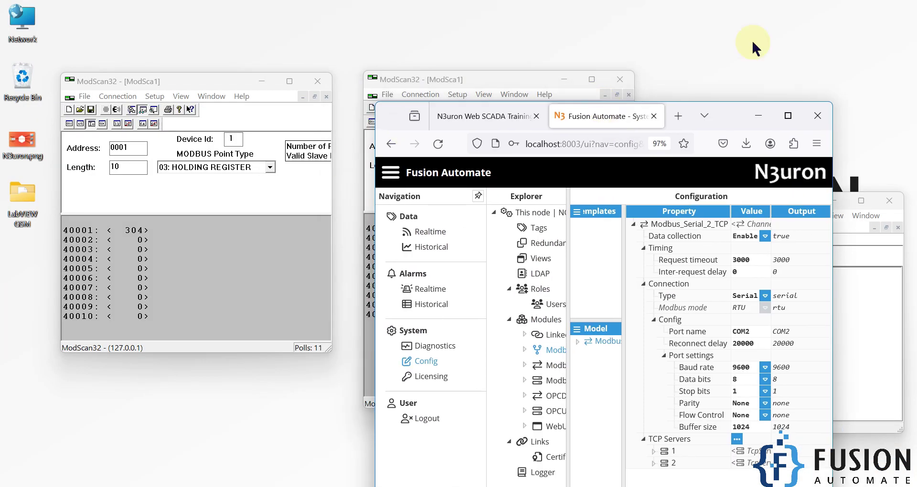
click(758, 115)
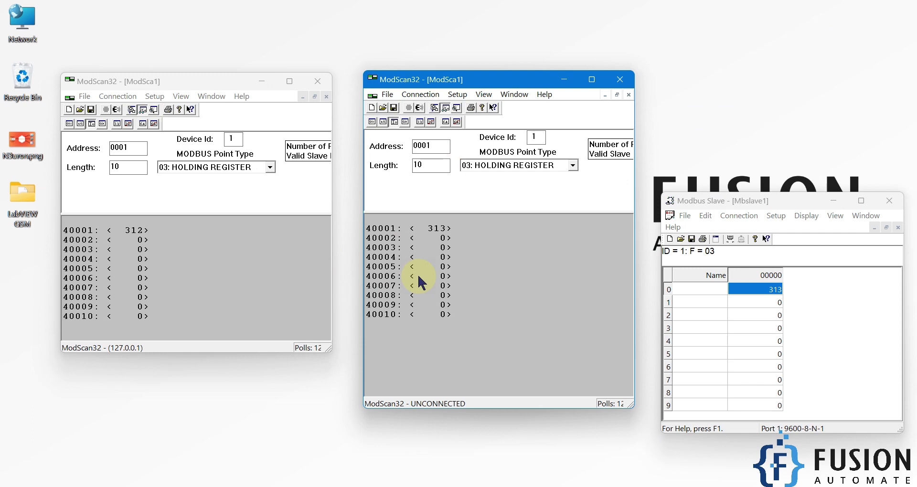
Launch a third ModScan32 instance, maximize its ModSca1 document and narrow the application window.
right_click(193, 485)
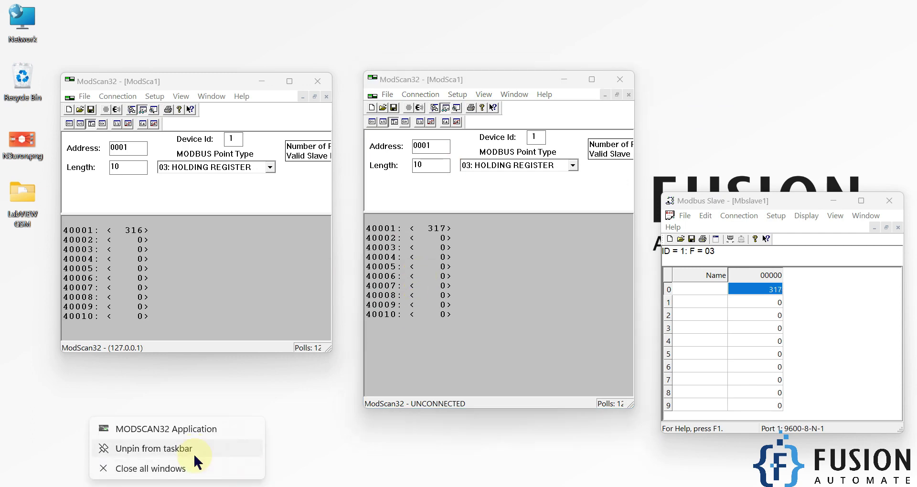
click(205, 431)
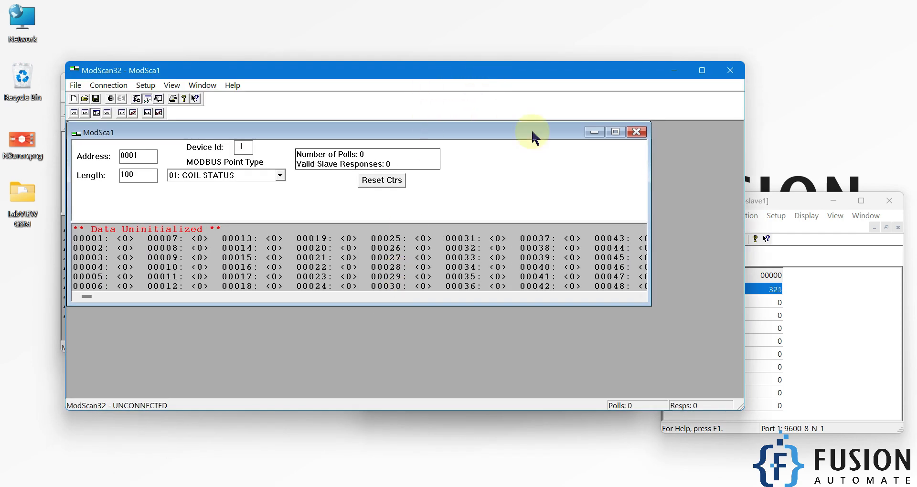
double_click(531, 133)
drag(63, 60, 396, 56)
click(452, 80)
click(463, 94)
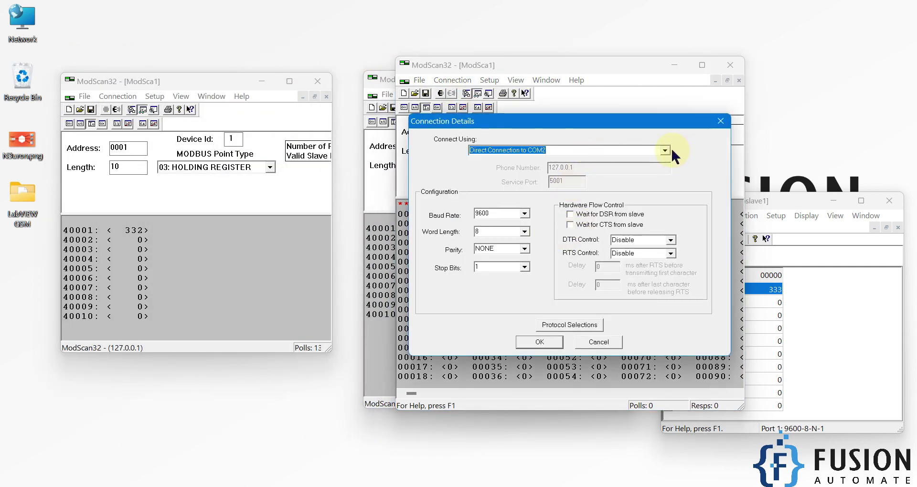
click(664, 150)
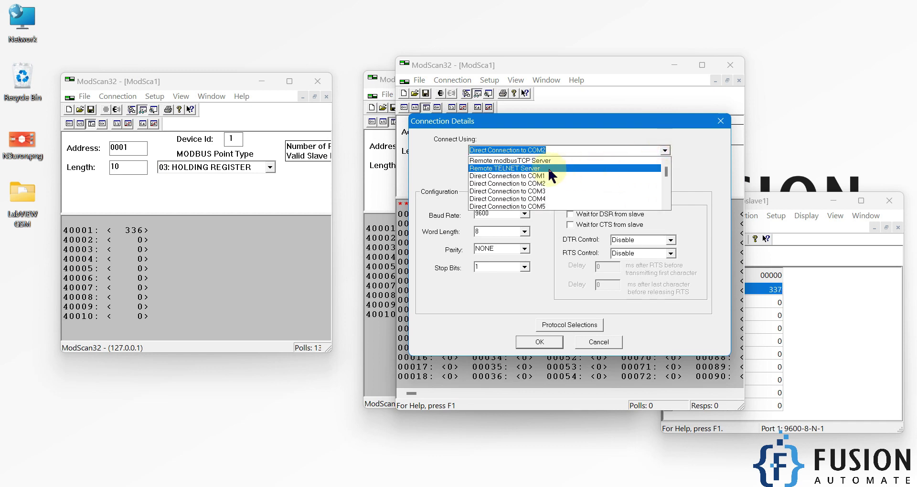
click(548, 161)
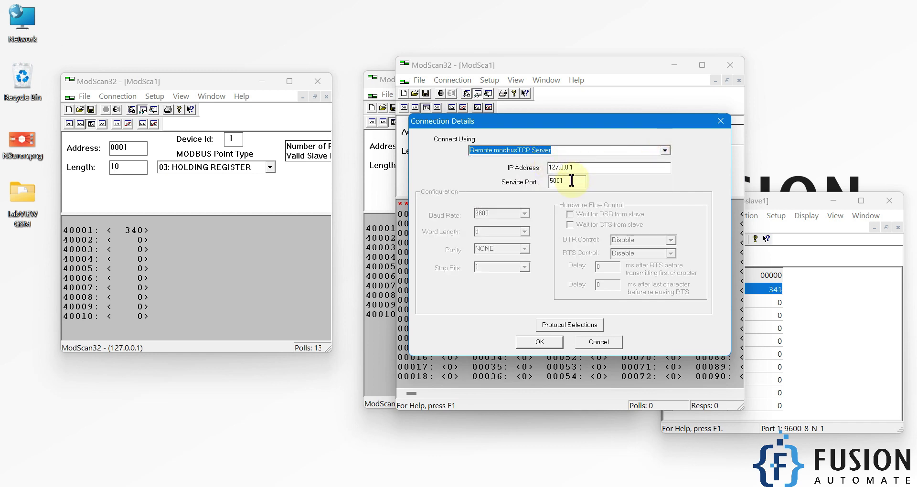
drag(571, 181, 536, 179)
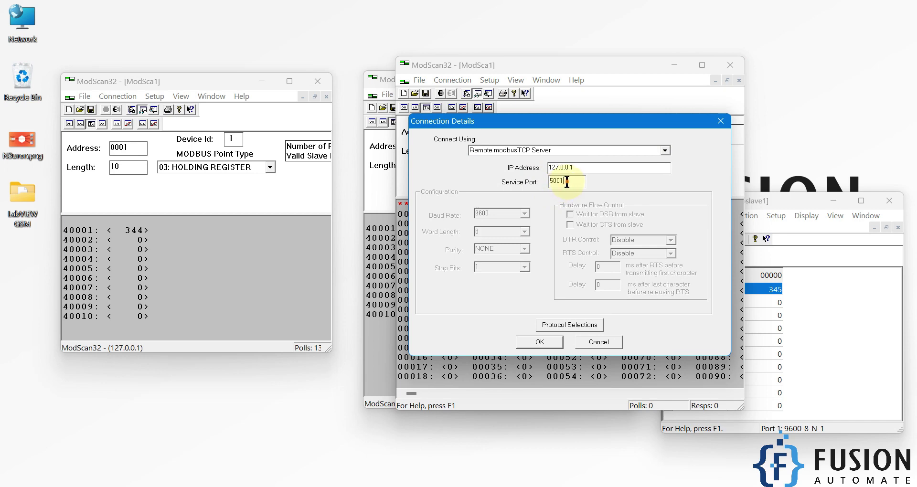
drag(579, 165, 539, 166)
drag(570, 127, 375, 252)
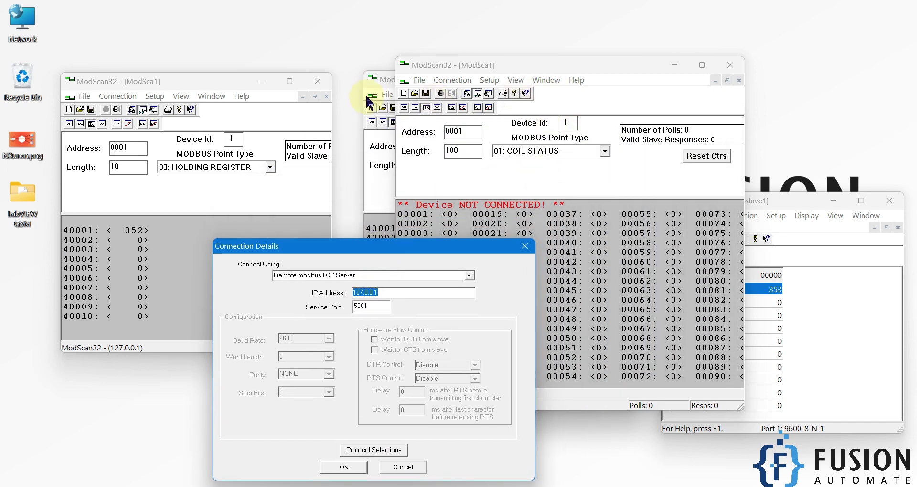
click(375, 101)
click(512, 256)
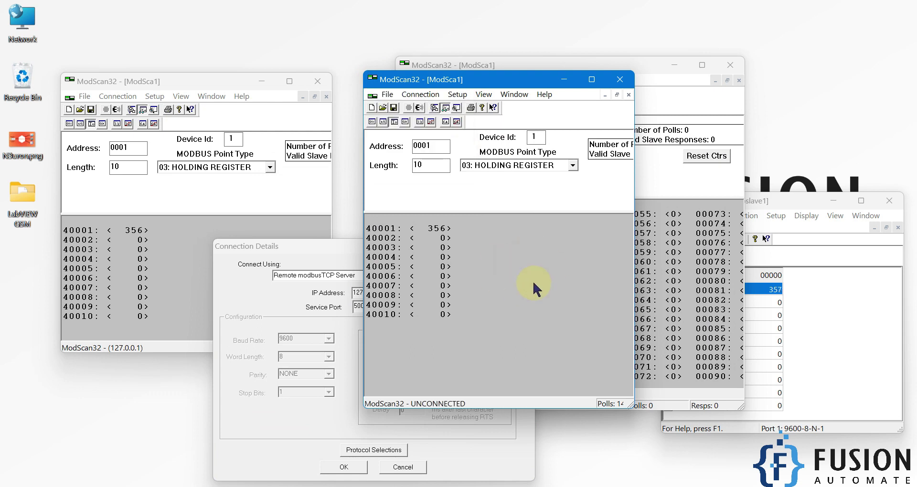
click(146, 228)
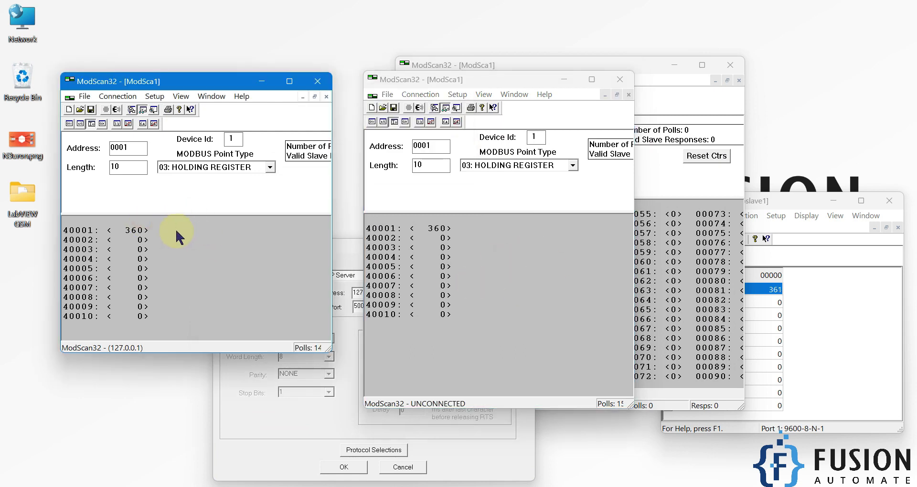
click(296, 442)
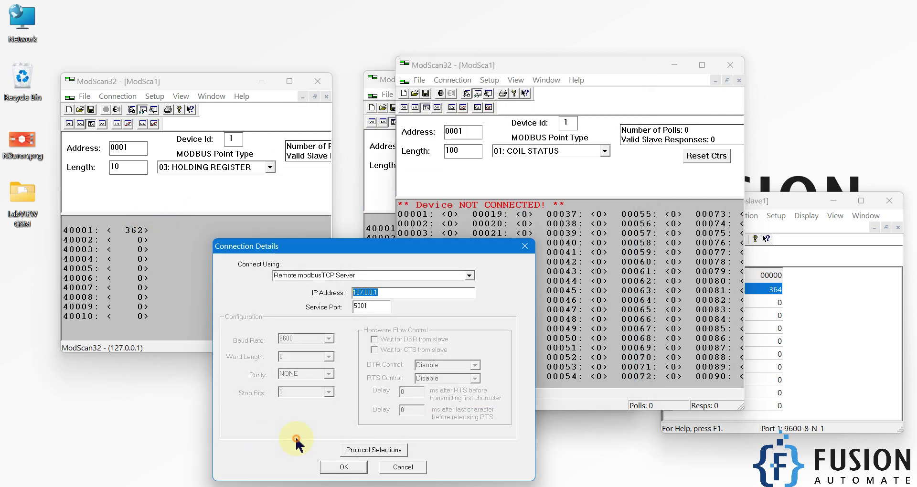
click(370, 310)
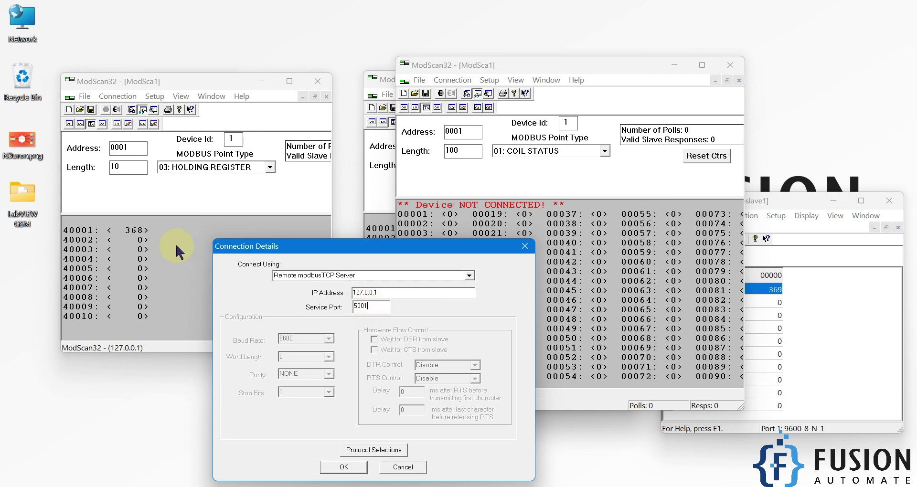
double_click(376, 292)
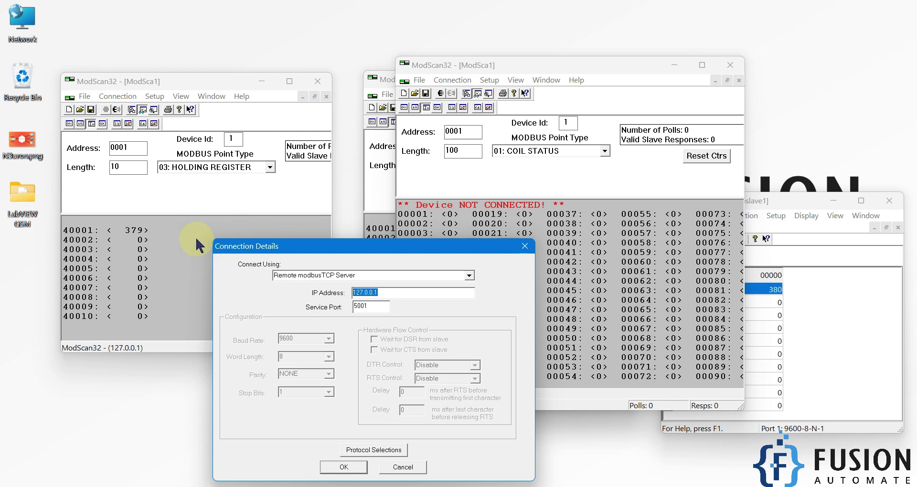
Switch to the N3uron configuration in the browser and add a TCP server named 3 to the Modbus_Serial_2_TCP channel.
click(420, 475)
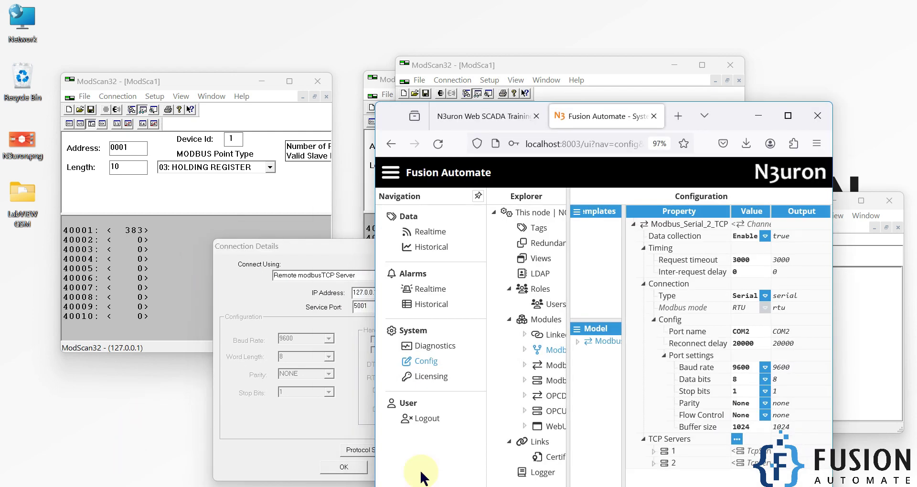
click(783, 119)
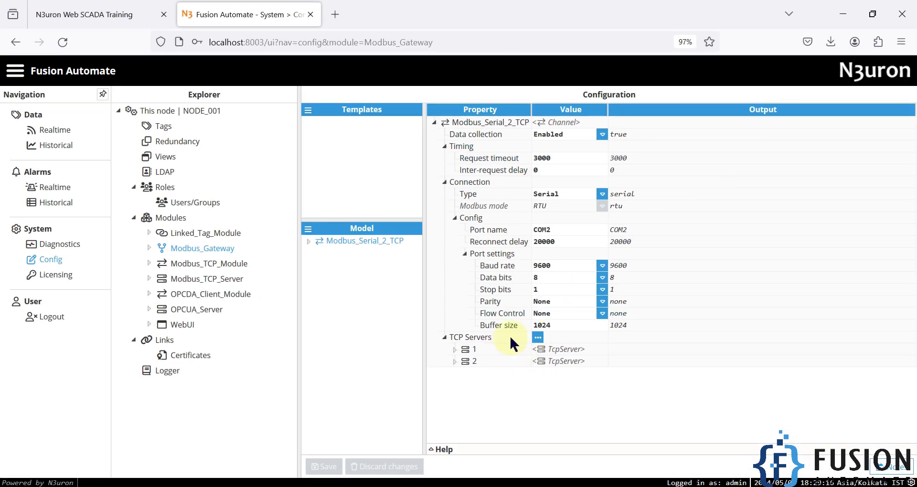
click(538, 338)
click(554, 351)
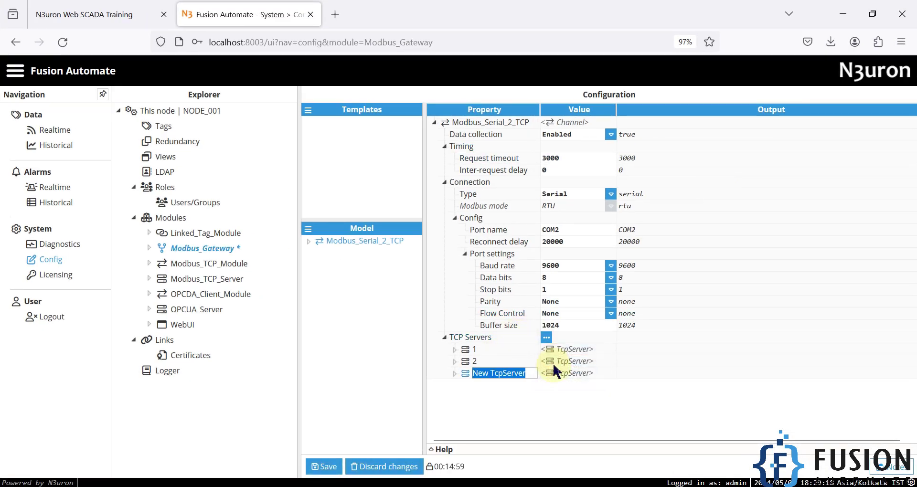
text(3)
key(Return)
Set TCP server 3's port to 5003 and its network interface to the Loopback Pseudo-Interface 1 address 127.0.0.1.
click(454, 374)
click(563, 385)
text(5003)
key(Return)
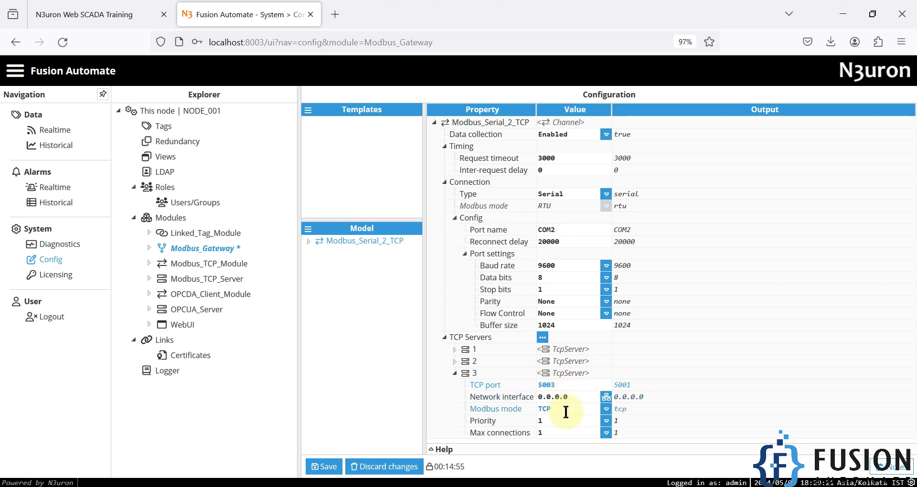
click(606, 396)
click(383, 235)
click(414, 248)
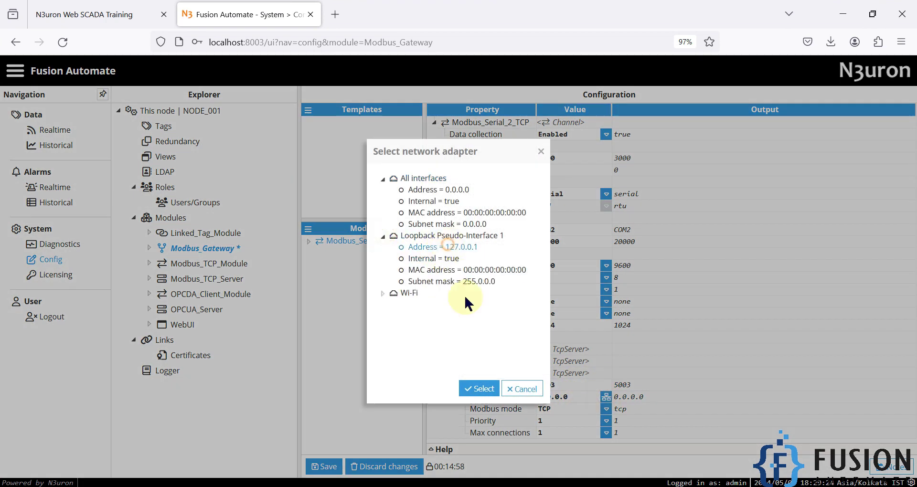
click(479, 388)
Save the gateway configuration with TCP server 3, restart the Modbus_Gateway module and return to the ModScan32 windows.
click(326, 467)
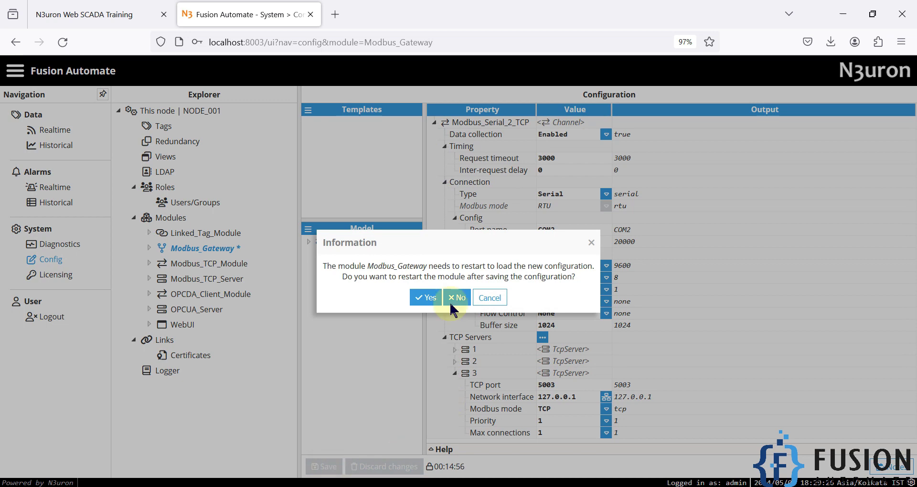
click(420, 296)
click(848, 7)
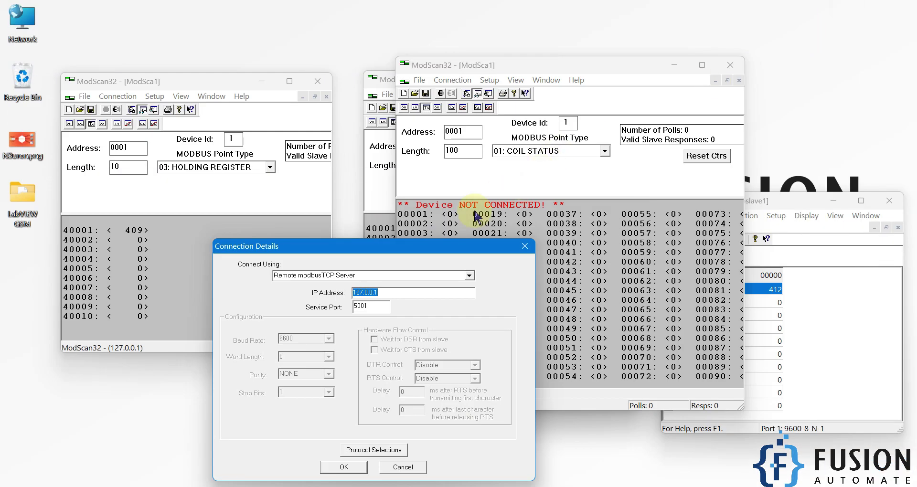
Cancel the third instance's open connection settings, then dismiss the termination alerts and reconnect the first two ModScan32 instances.
click(406, 466)
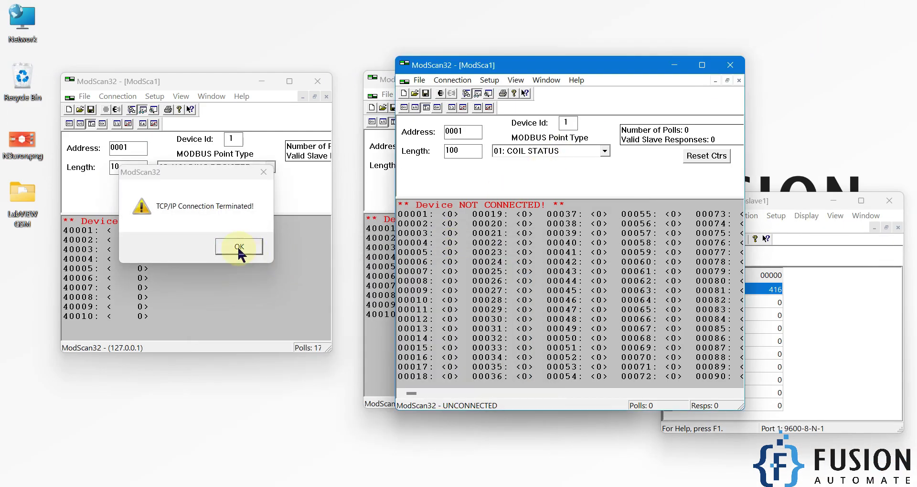
click(239, 246)
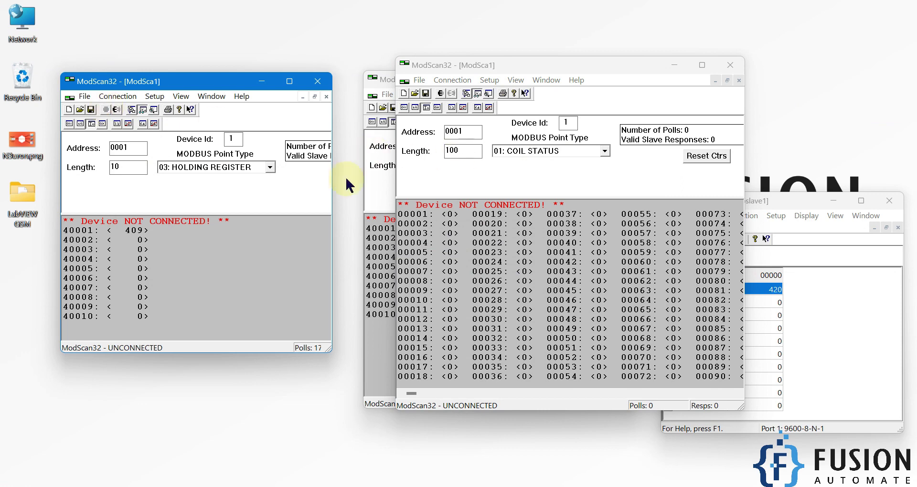
click(370, 172)
click(550, 265)
click(408, 107)
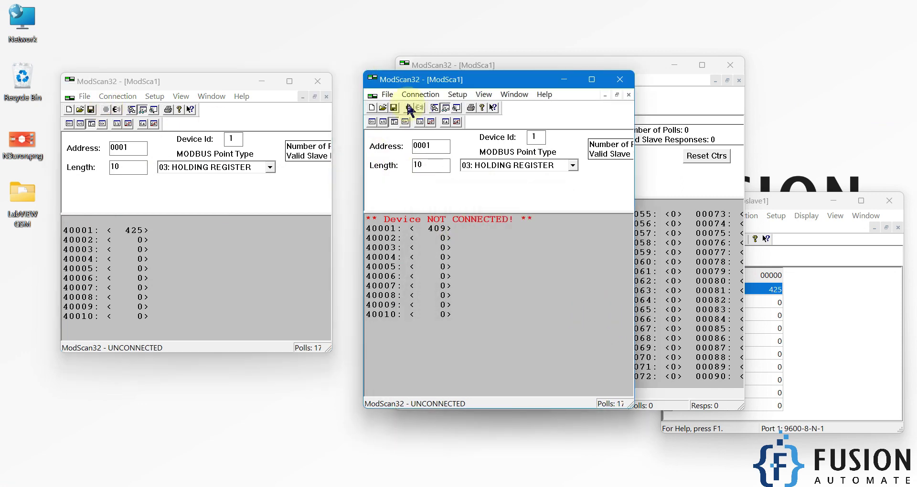
Connect the third ModScan32 instance to the Remote modbusTCP Server at 127.0.0.1, port 5003.
click(661, 283)
click(452, 80)
click(462, 88)
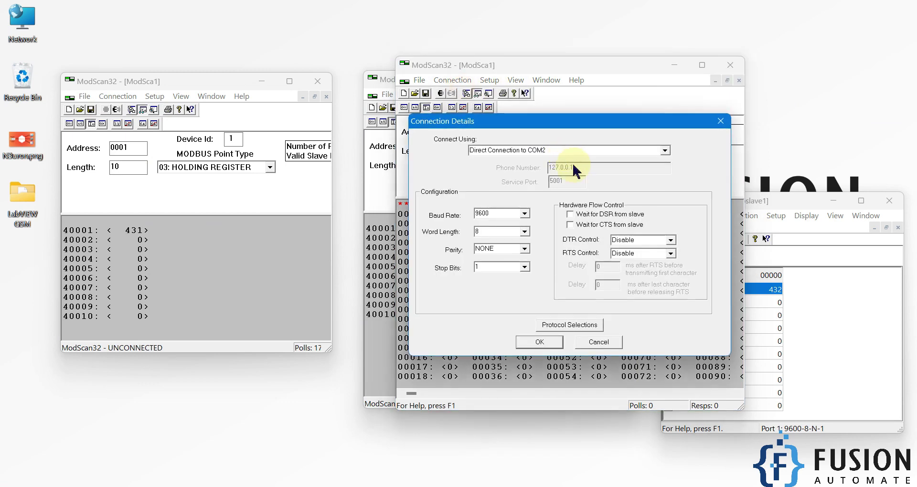
click(665, 151)
scroll(549, 172, down, 3)
click(530, 159)
click(568, 181)
key(BackSpace)
text(3)
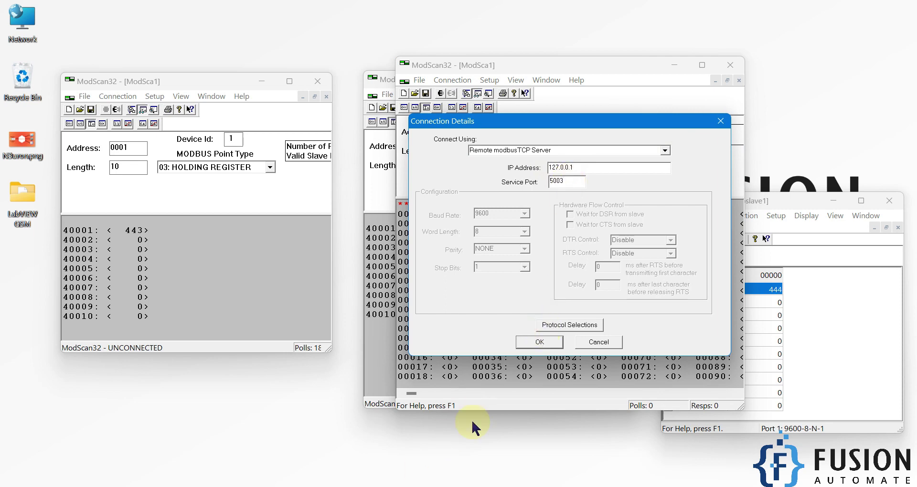
click(540, 341)
Set the third instance to read 03: HOLDING REGISTER with a length of 10.
click(573, 151)
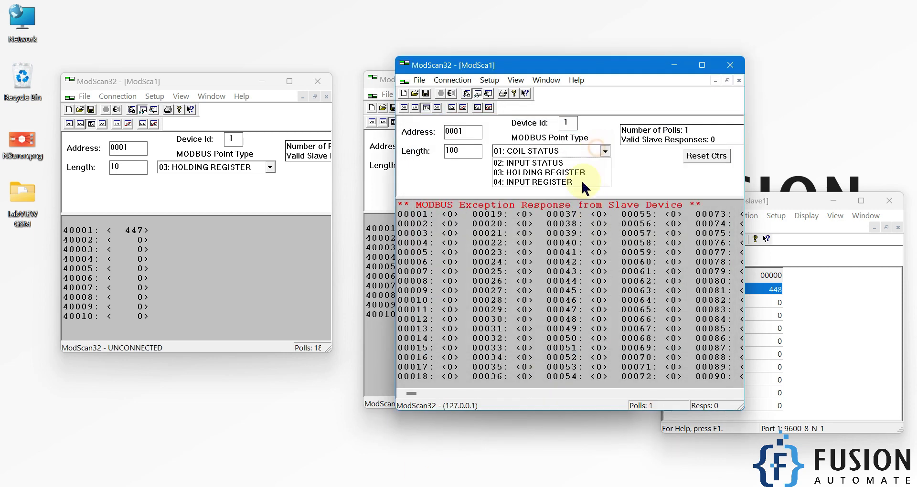
click(568, 180)
click(468, 151)
key(BackSpace)
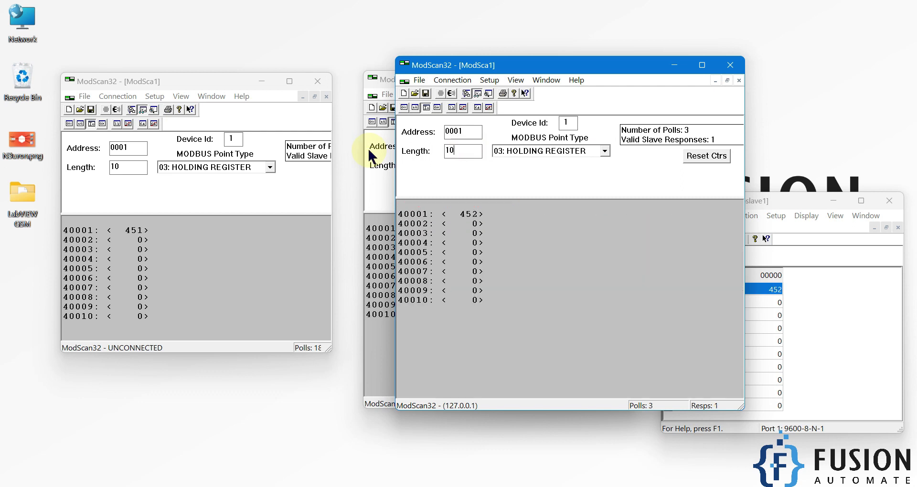
Shrink the third ModScan32 window and move it clear of the second instance and the Modbus Slave window.
drag(568, 57, 625, 123)
drag(743, 408, 581, 407)
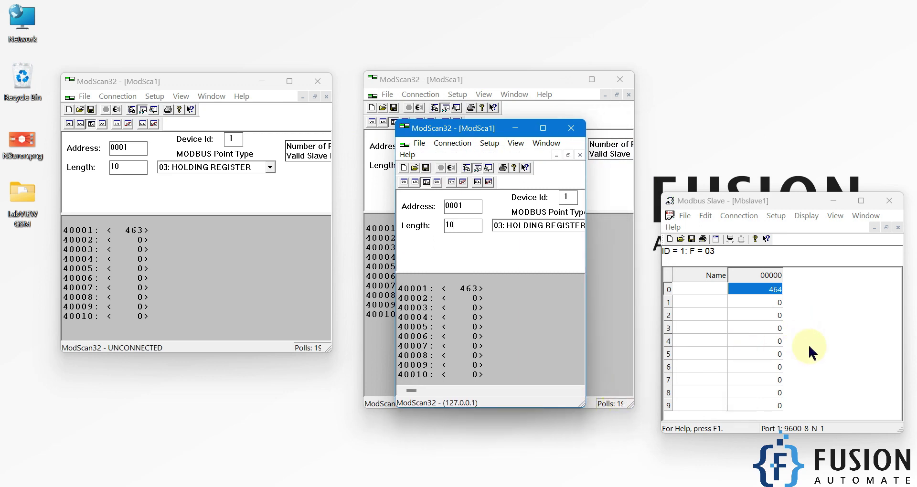
drag(453, 132, 224, 198)
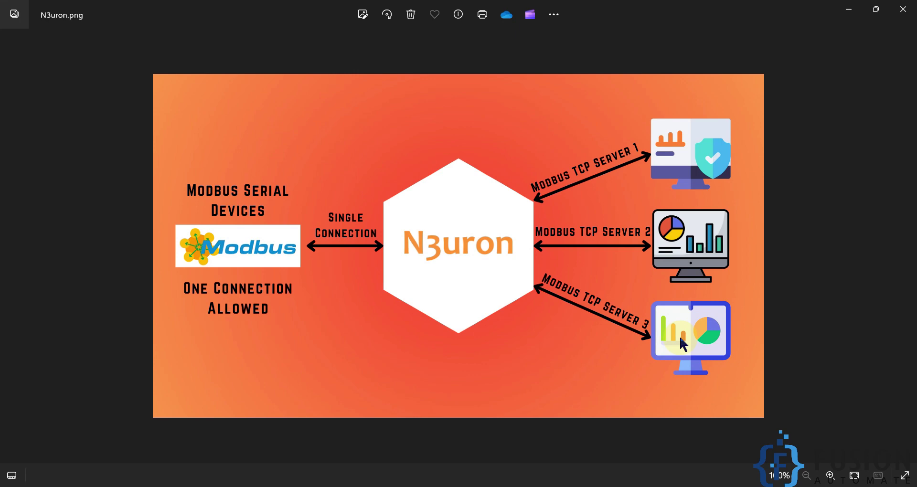
Leave the N3uron.png diagram and compare the register 40001 values across the three ModScan32 instances and Modbus Slave.
click(853, 18)
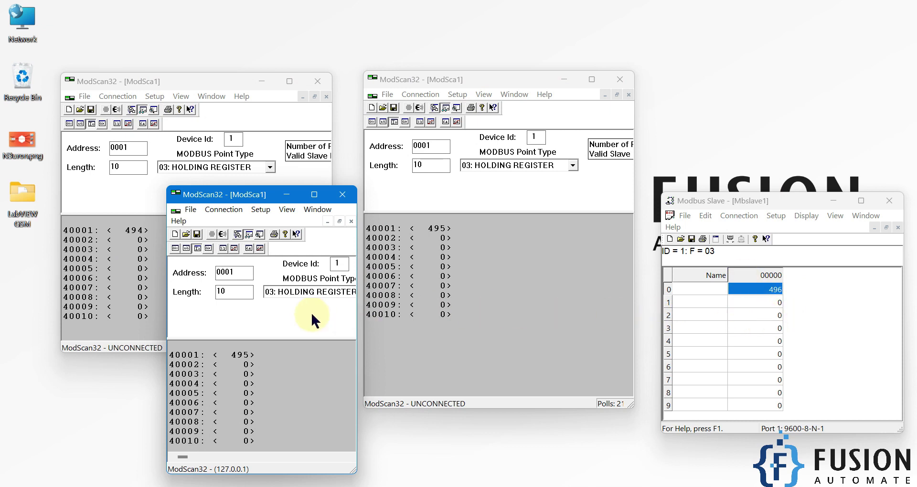
click(129, 310)
click(243, 424)
click(422, 369)
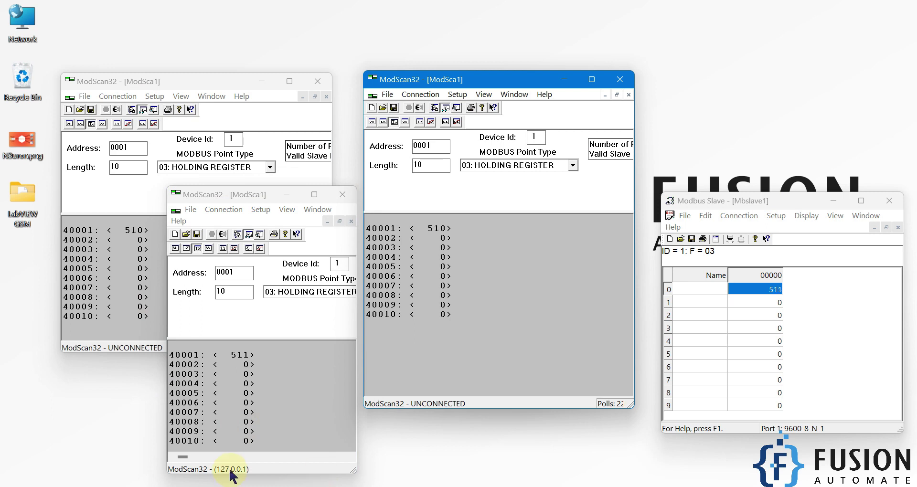
mouse_move(334, 484)
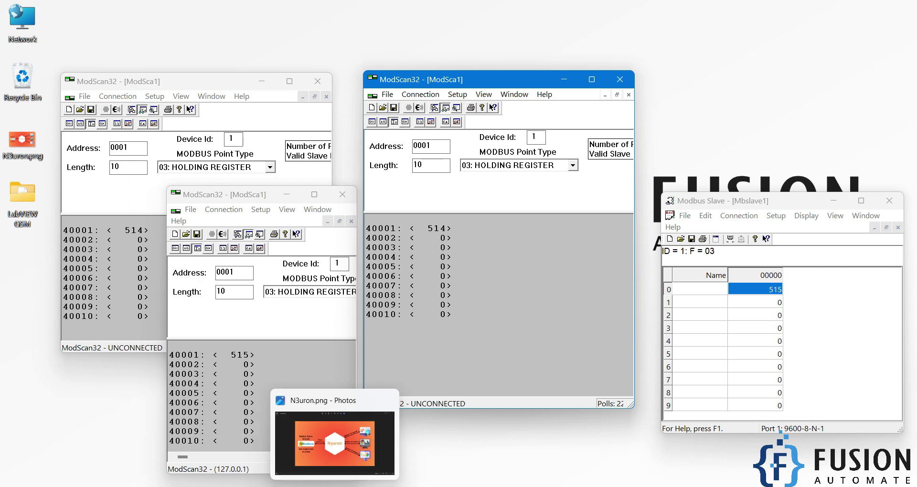